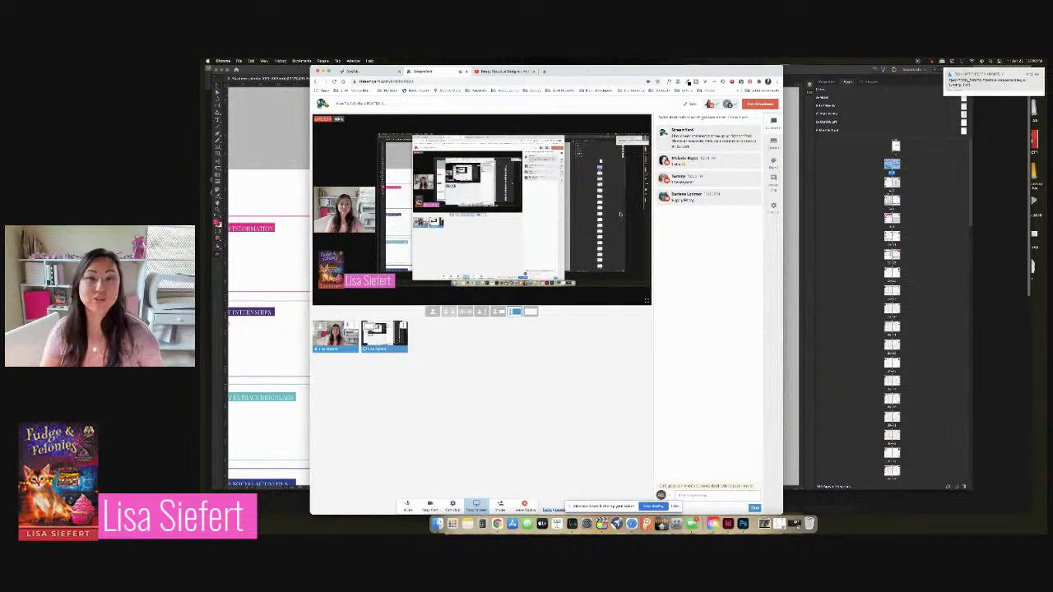
- Hide the streaming studio window and bring the InDesign calendar forward, with Photoshop also launched
key("super+Tab")
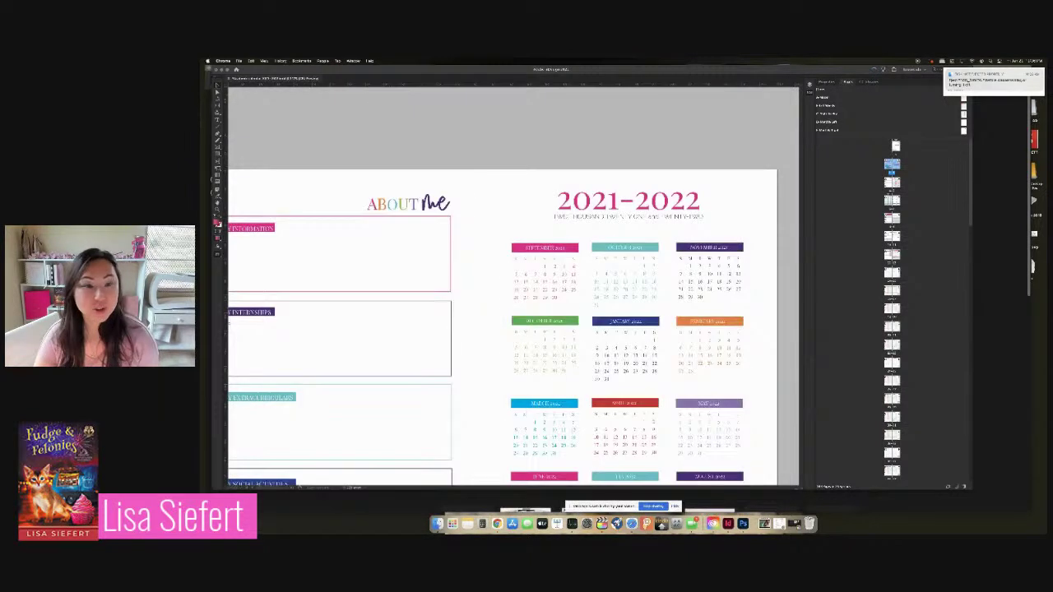
left_click(589, 128)
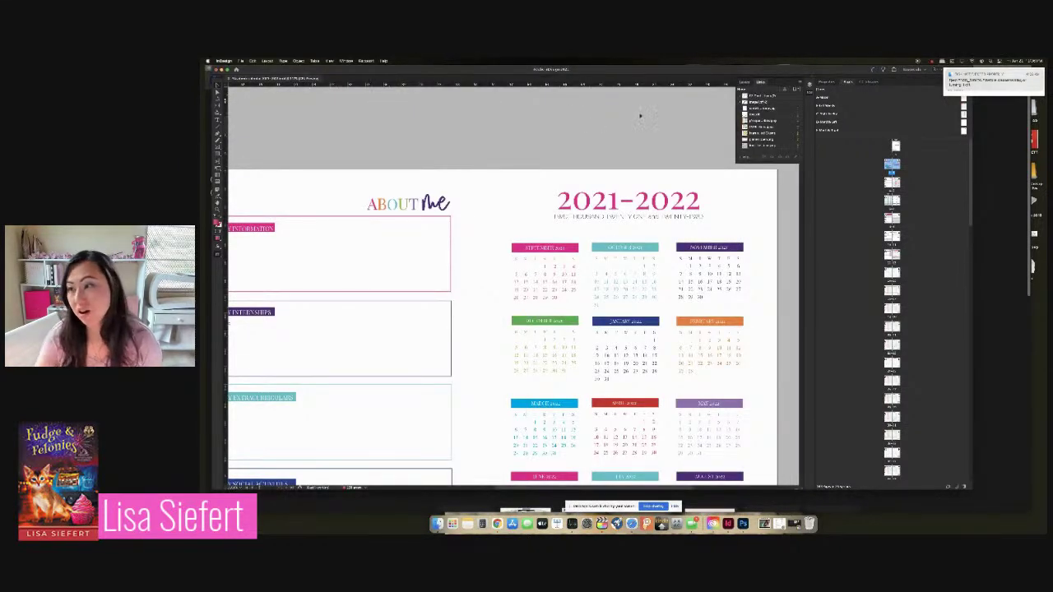
left_click(972, 491)
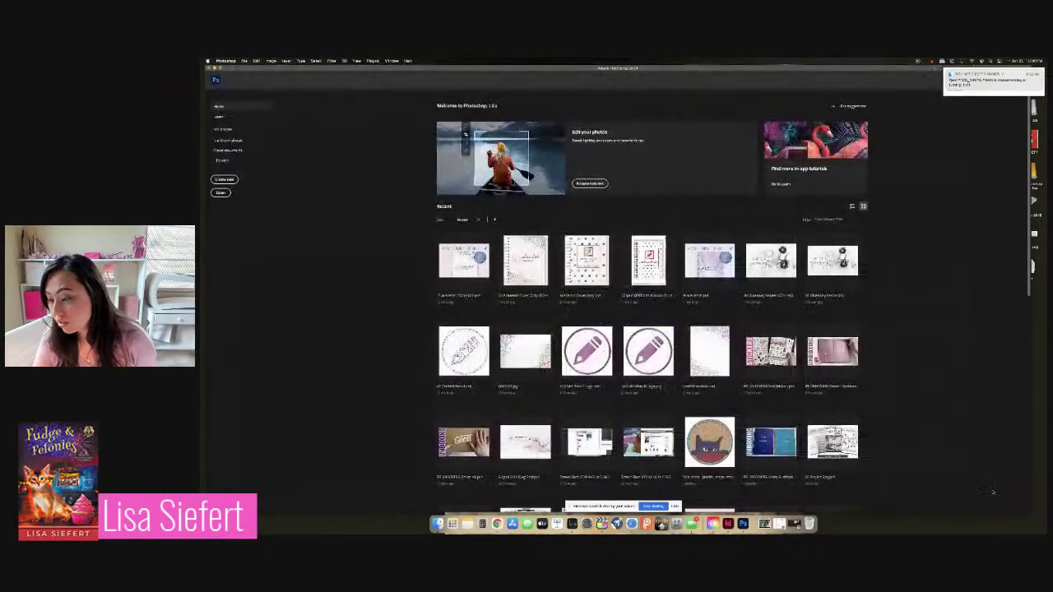
left_click(728, 523)
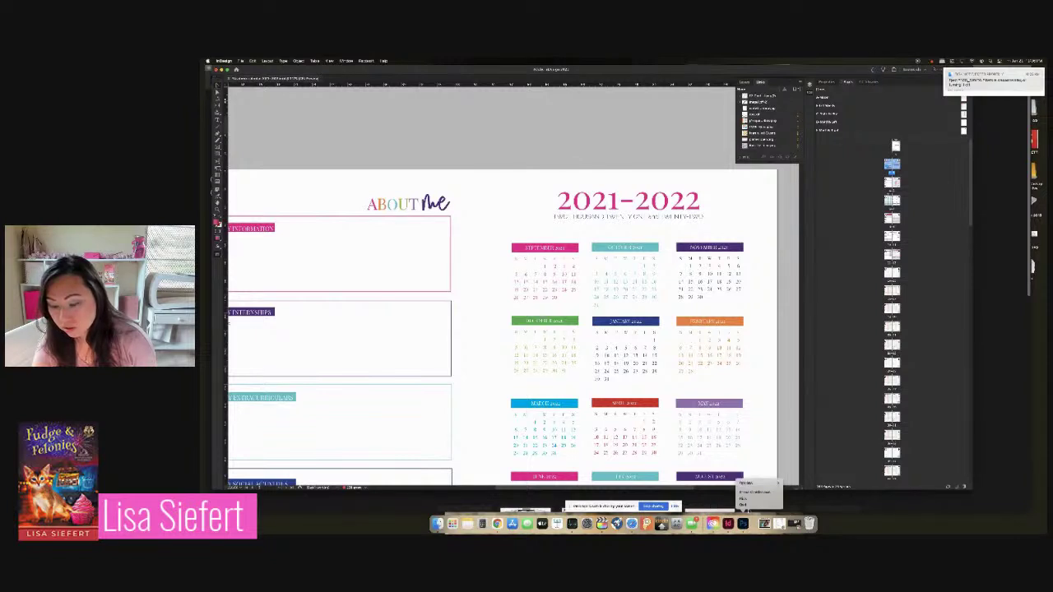
left_click(743, 523)
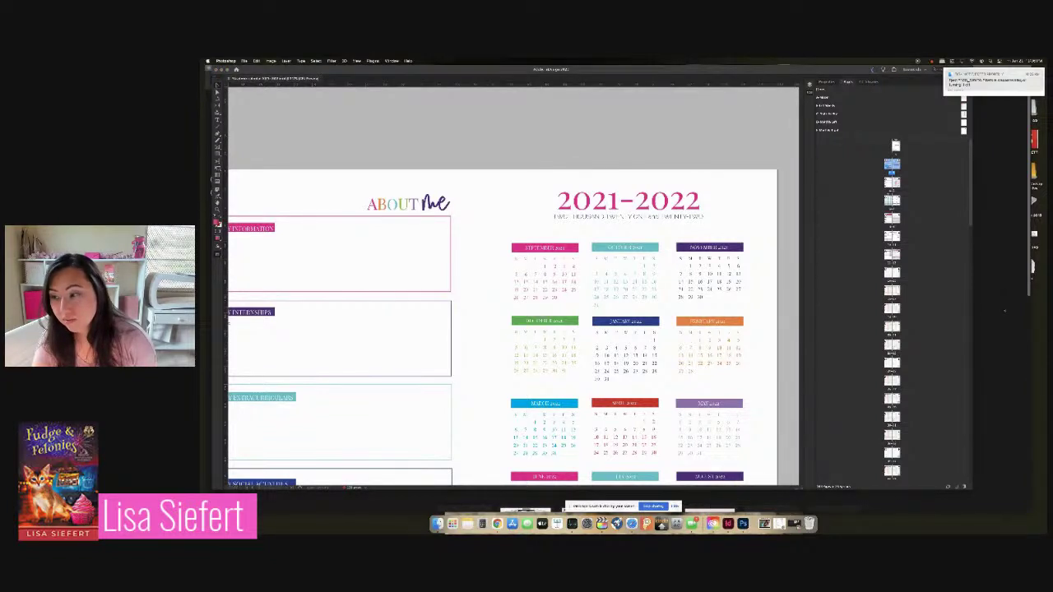
- Zoom out from the About Me spread and jump to the 'academic calendar 2021-2022' cover page
key("super+Tab")
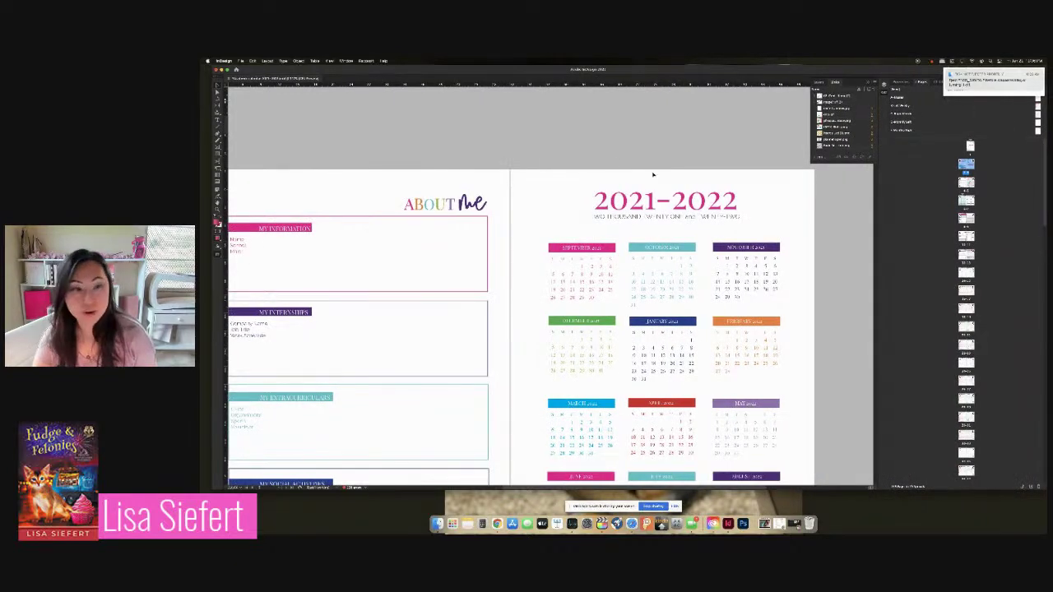
key("super+minus")
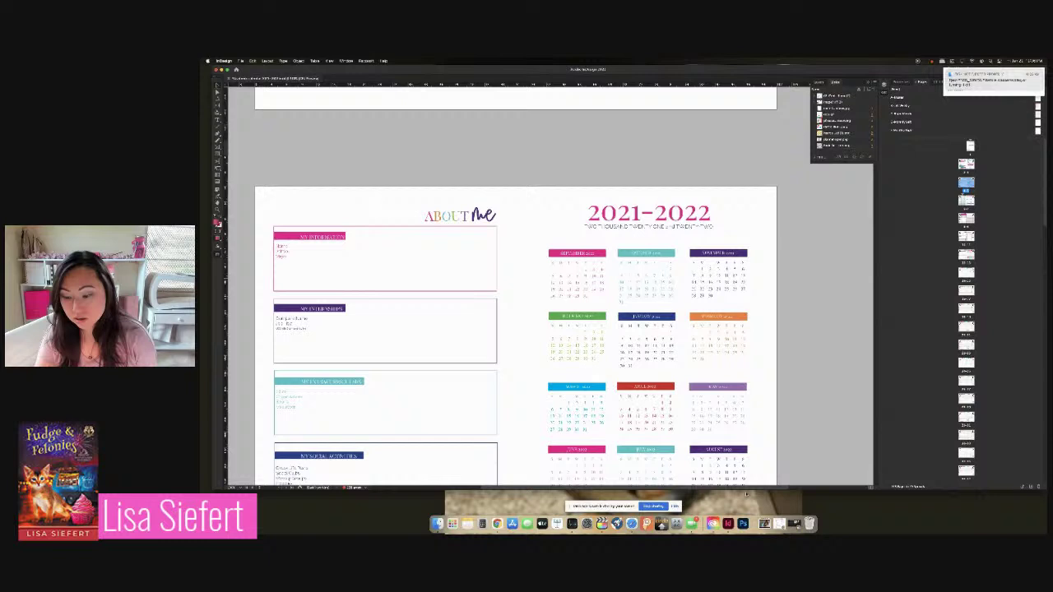
scroll(568, 329, "left", 3)
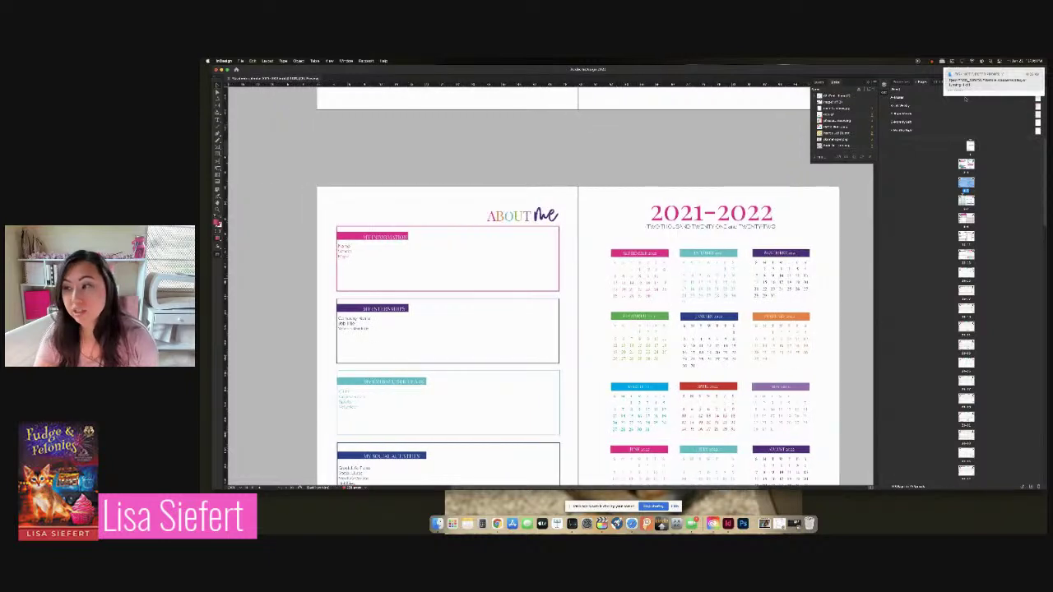
double_click(970, 146)
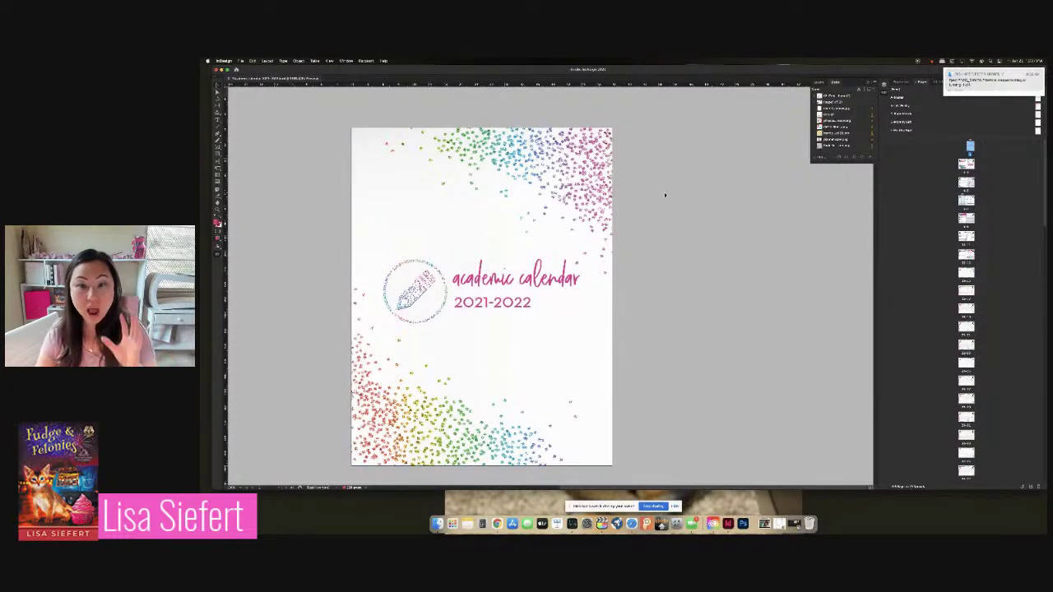
left_click(480, 161)
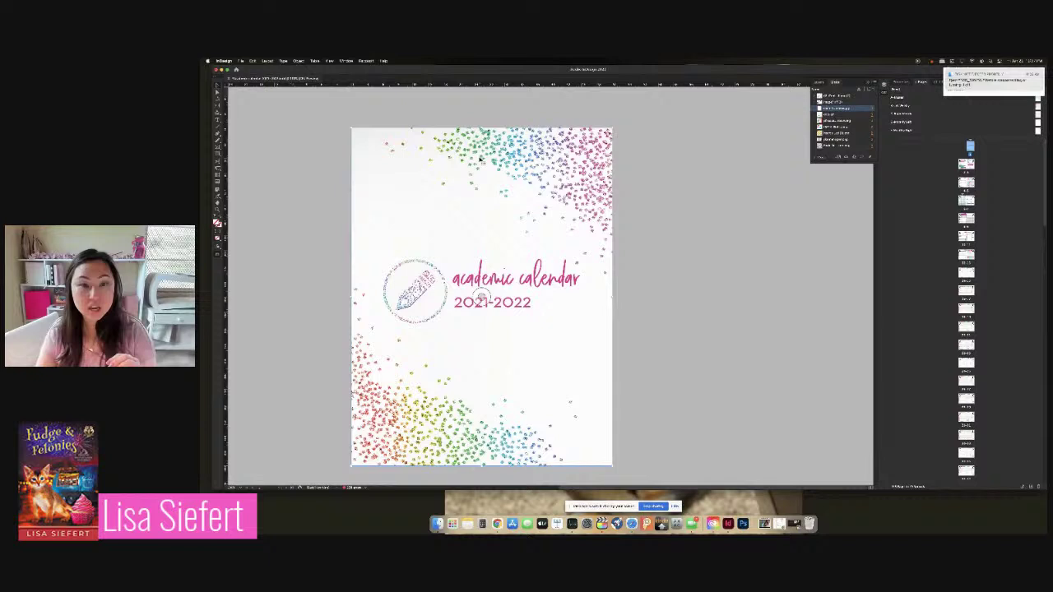
left_click_drag(521, 166, 550, 168)
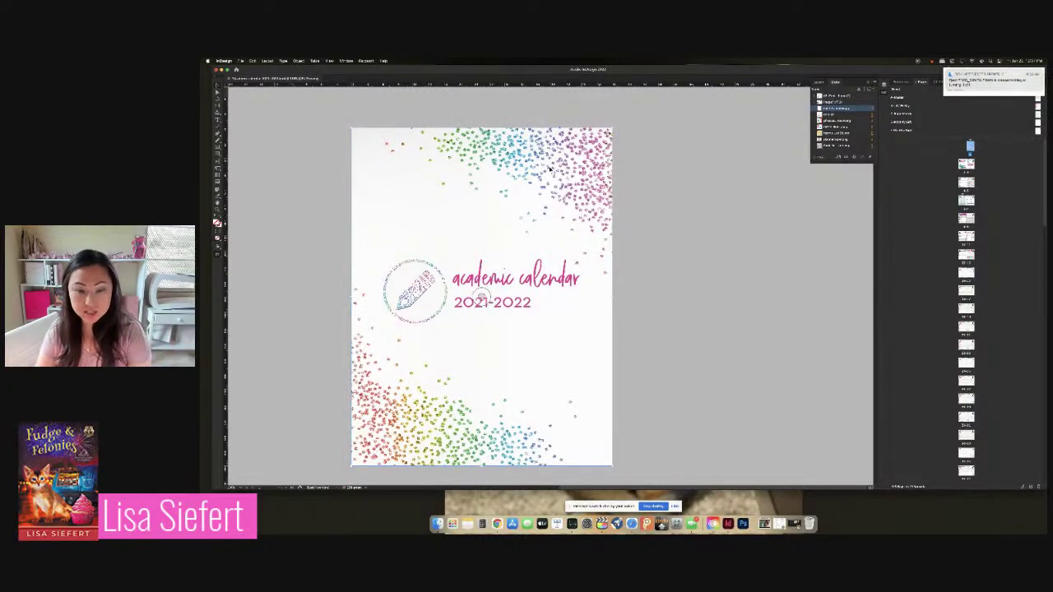
key("BackSpace")
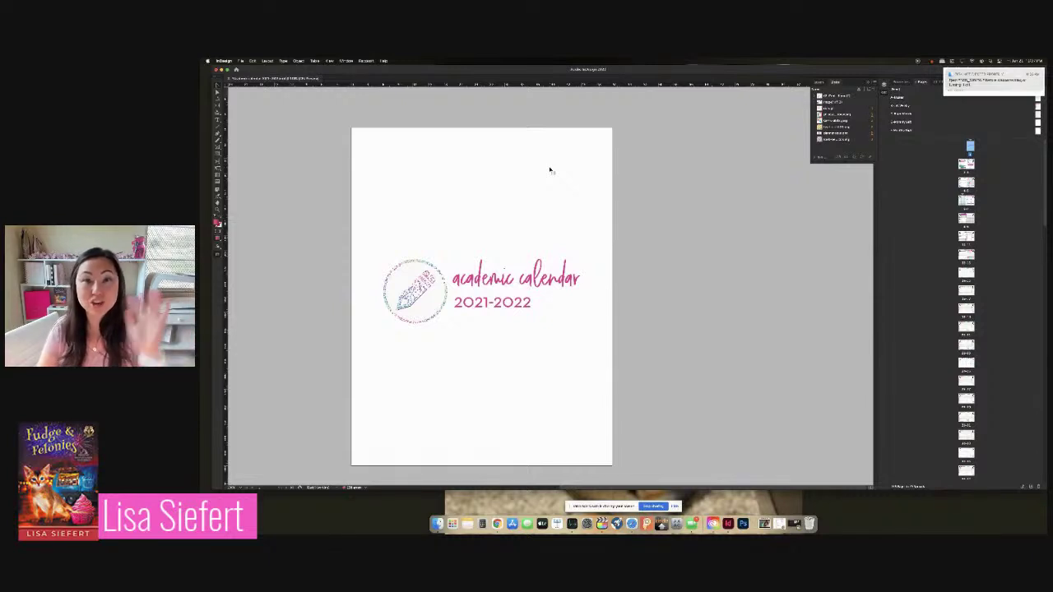
key("super+z")
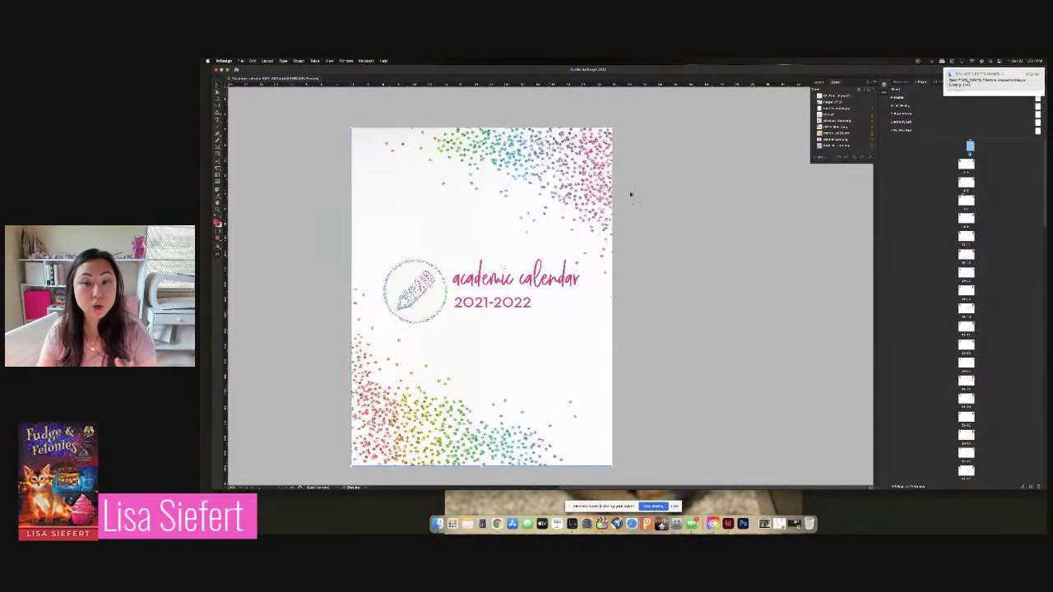
left_click(649, 212)
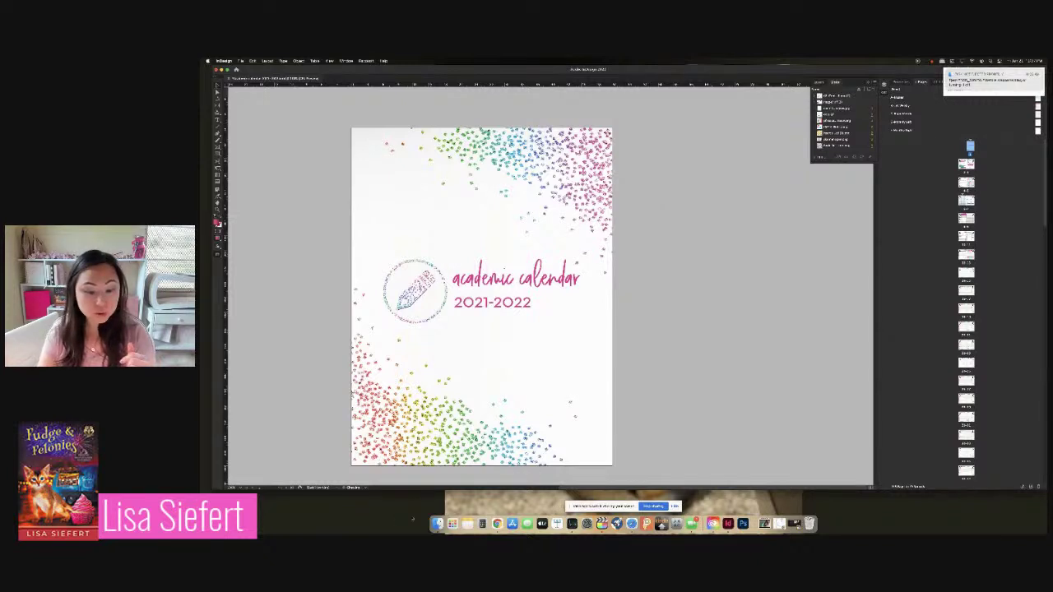
- In Finder, go from Academic Calendar into the InDesign file folder's Alternate Covers folder
left_click(438, 524)
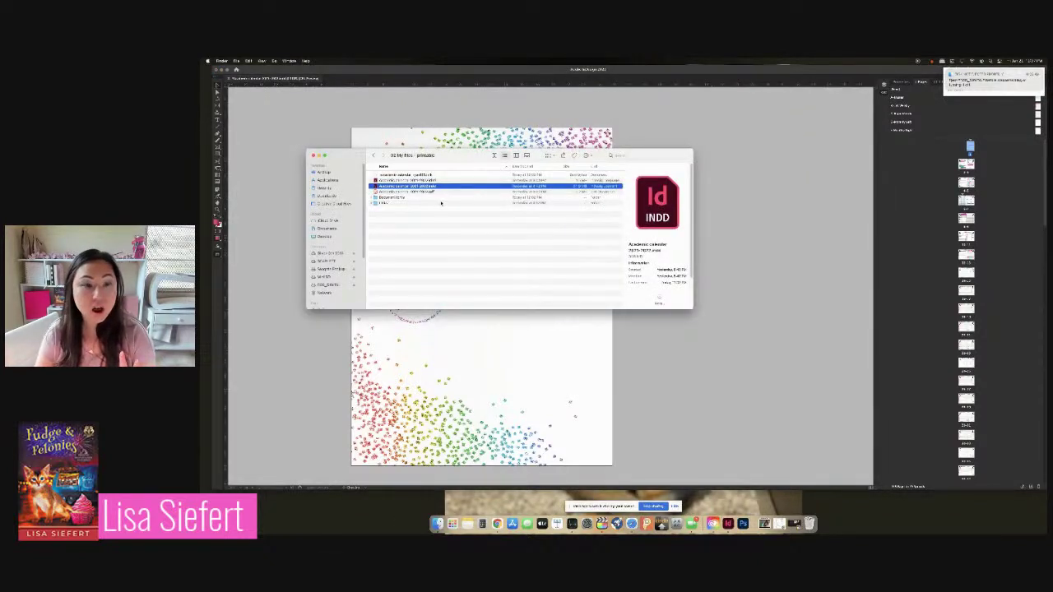
left_click(374, 156)
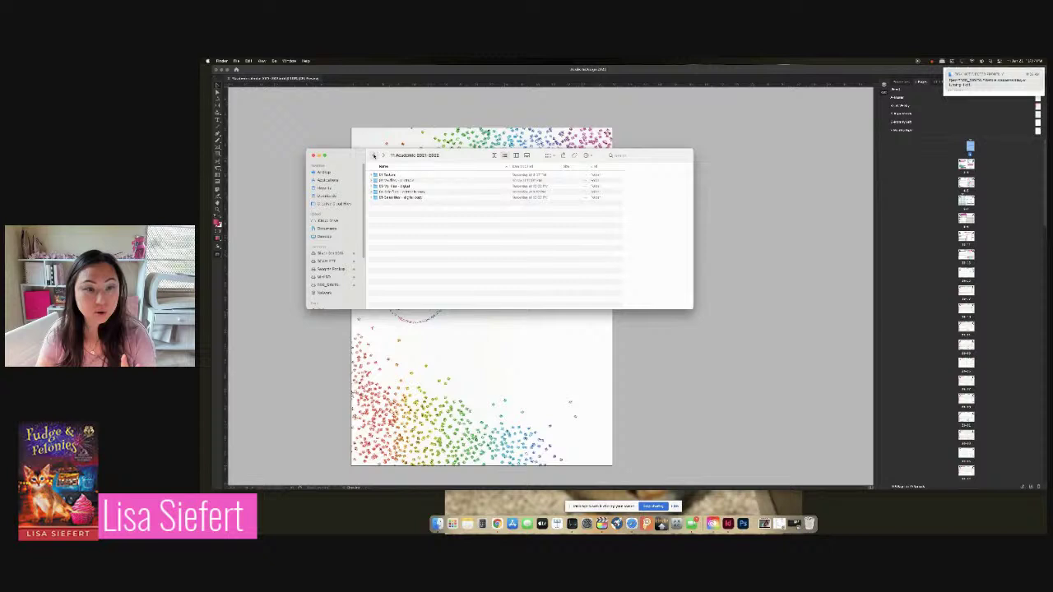
left_click(373, 155)
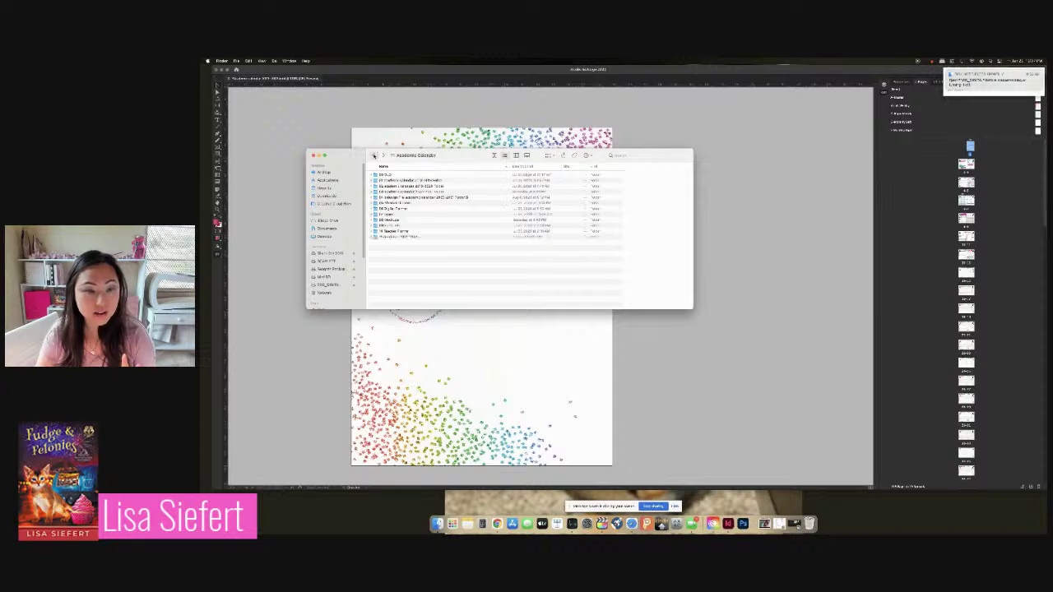
double_click(421, 199)
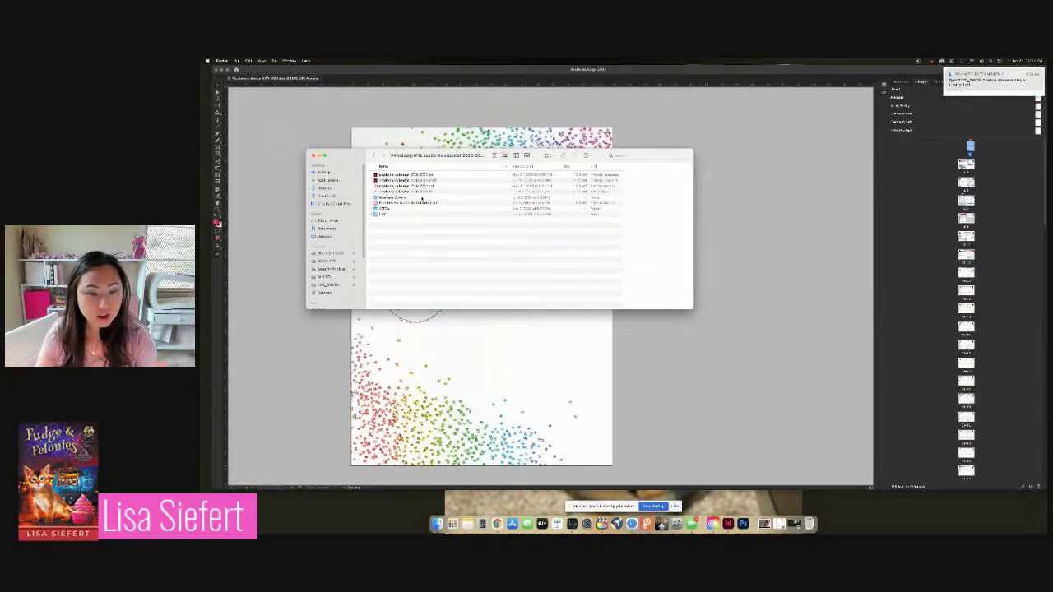
double_click(418, 199)
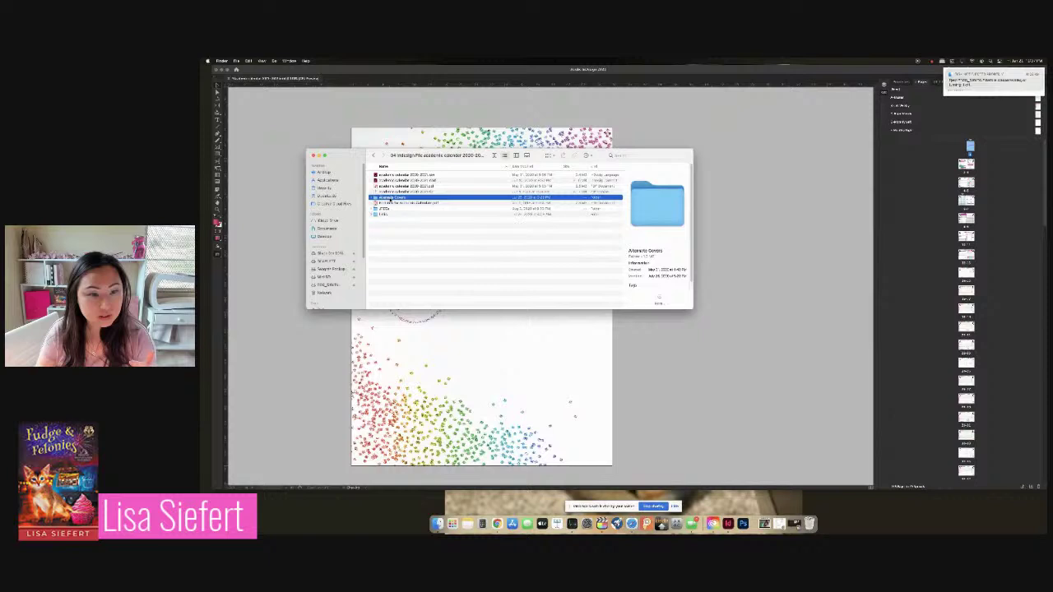
- Preview the 01 Pink with Dots and 02 Pencil Cover images, then close both
left_click(402, 176)
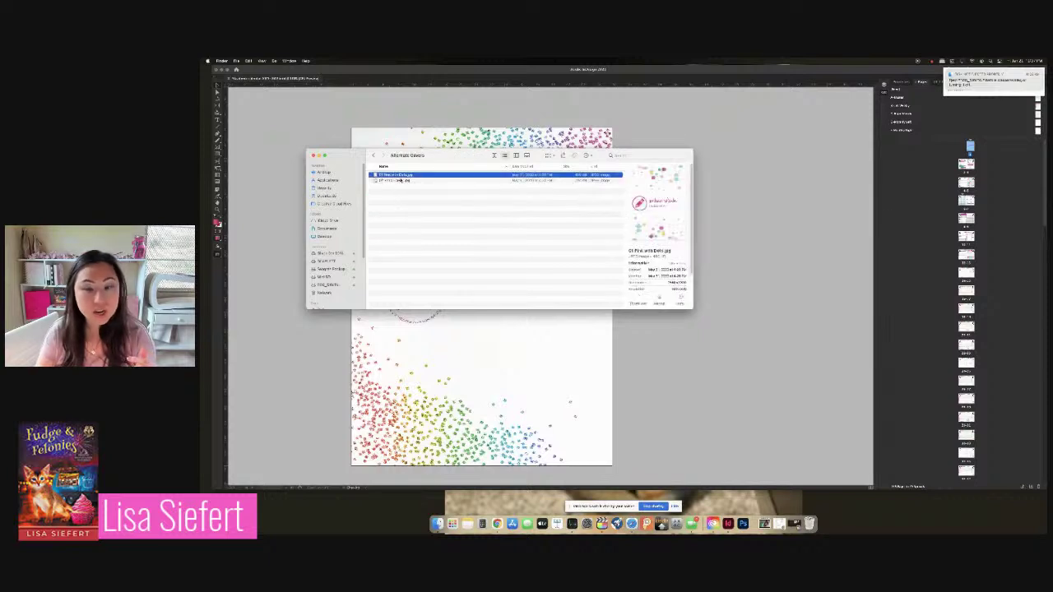
double_click(402, 175)
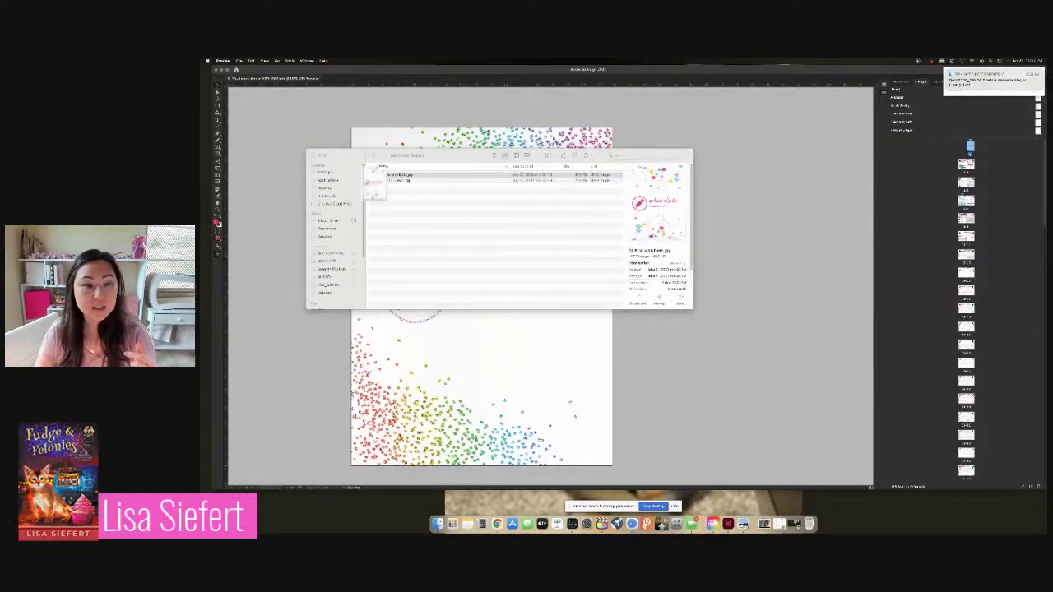
left_click(553, 236)
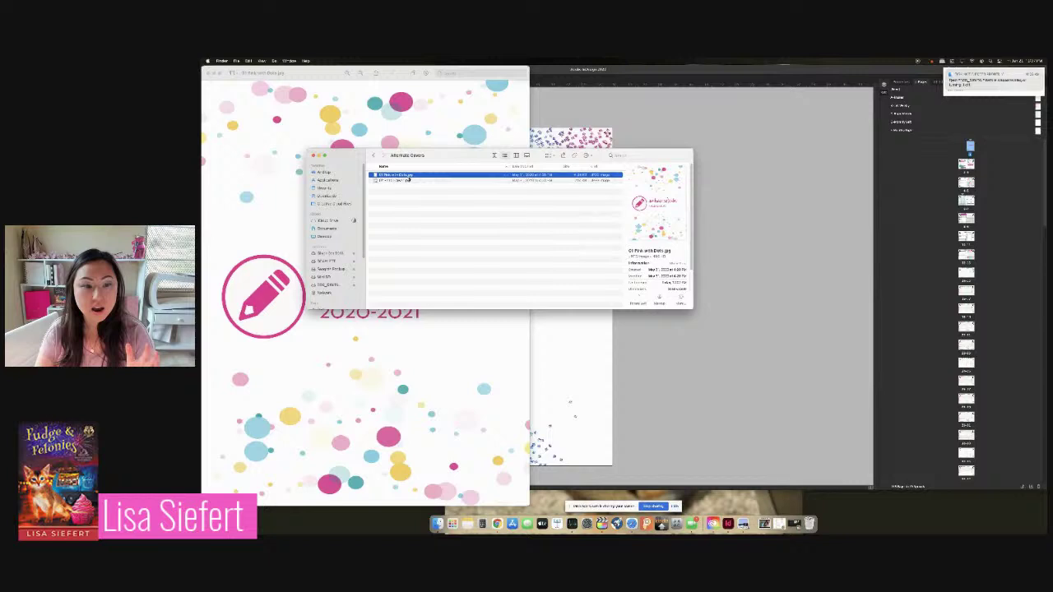
double_click(402, 183)
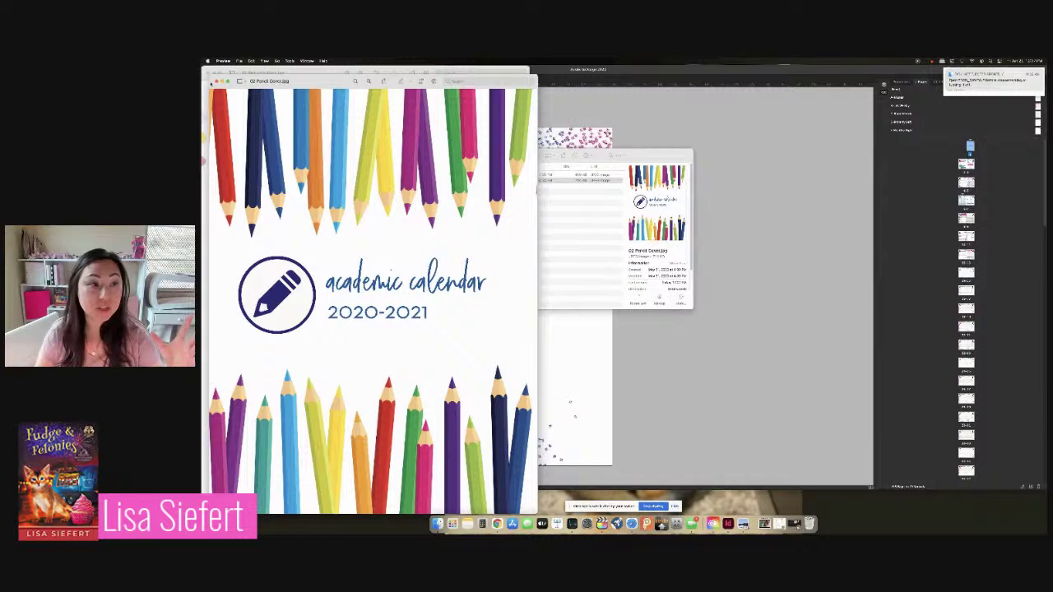
left_click(214, 80)
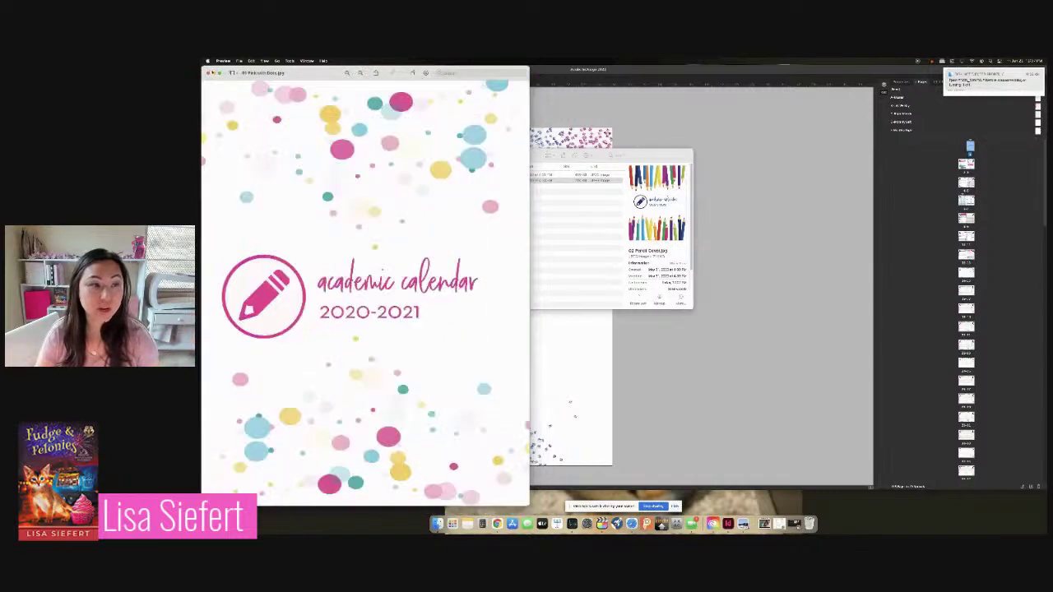
left_click(209, 73)
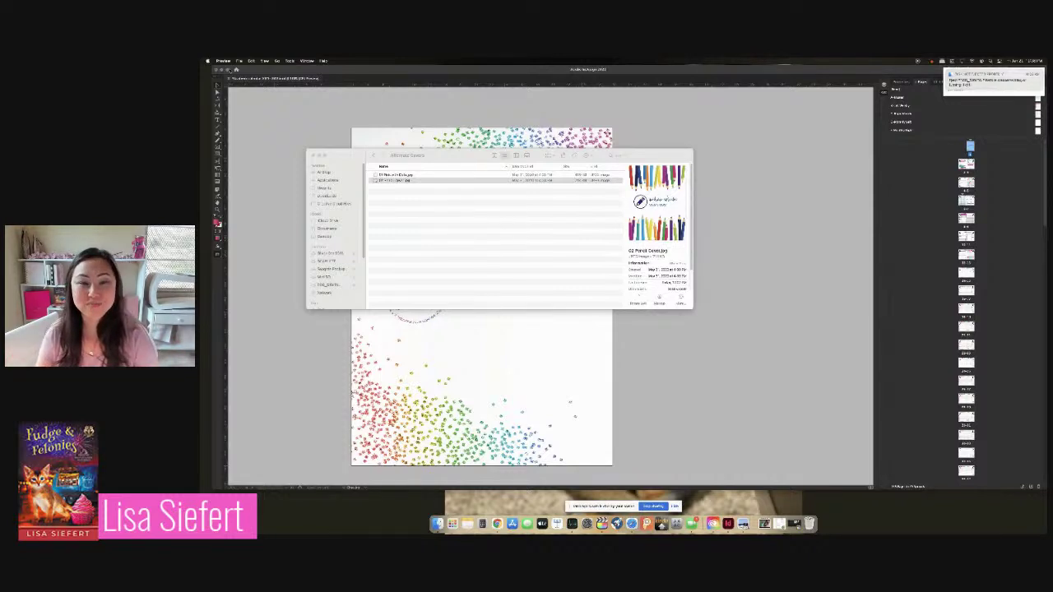
- Open the Links folder, preview its second image, and move the Finder window aside
left_click(375, 156)
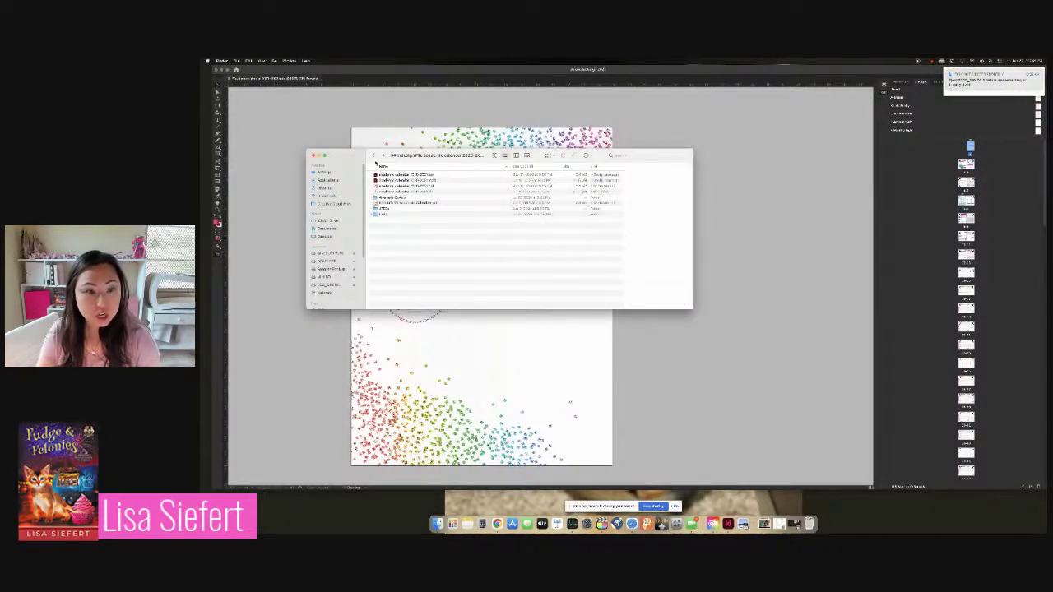
double_click(385, 214)
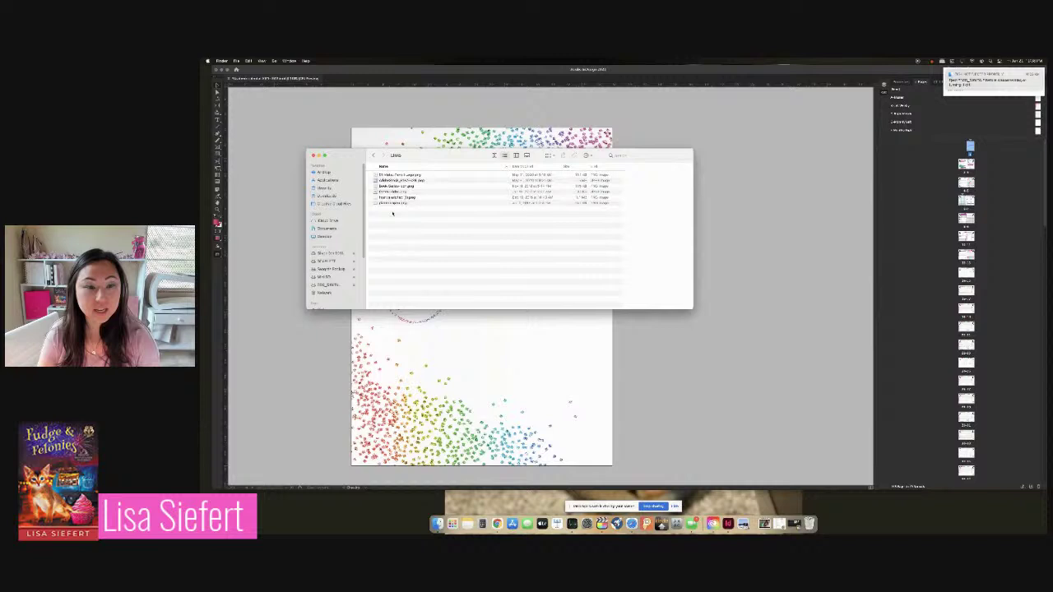
left_click(399, 180)
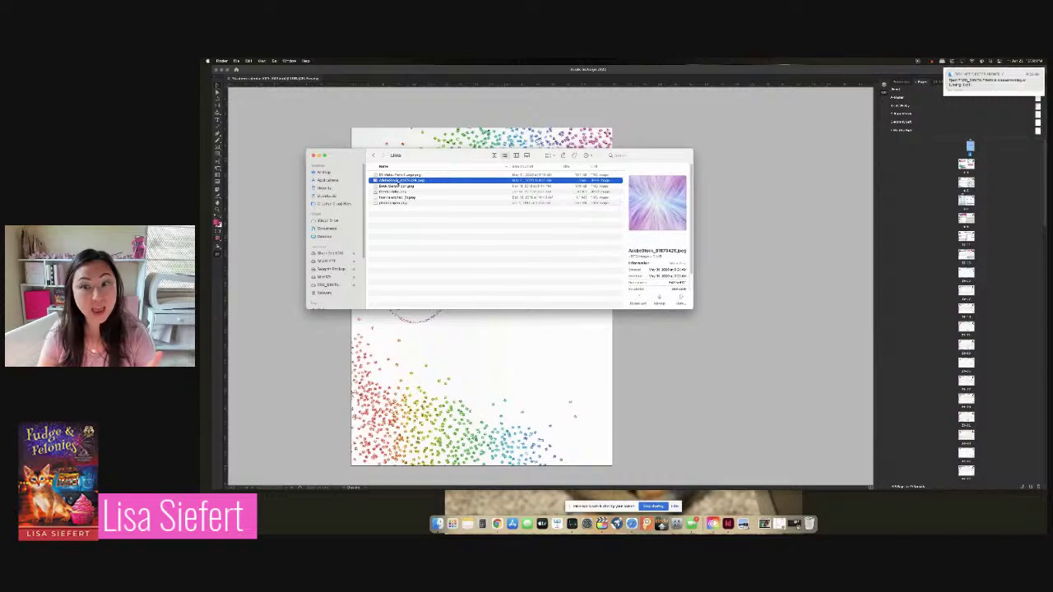
left_click_drag(445, 154, 679, 139)
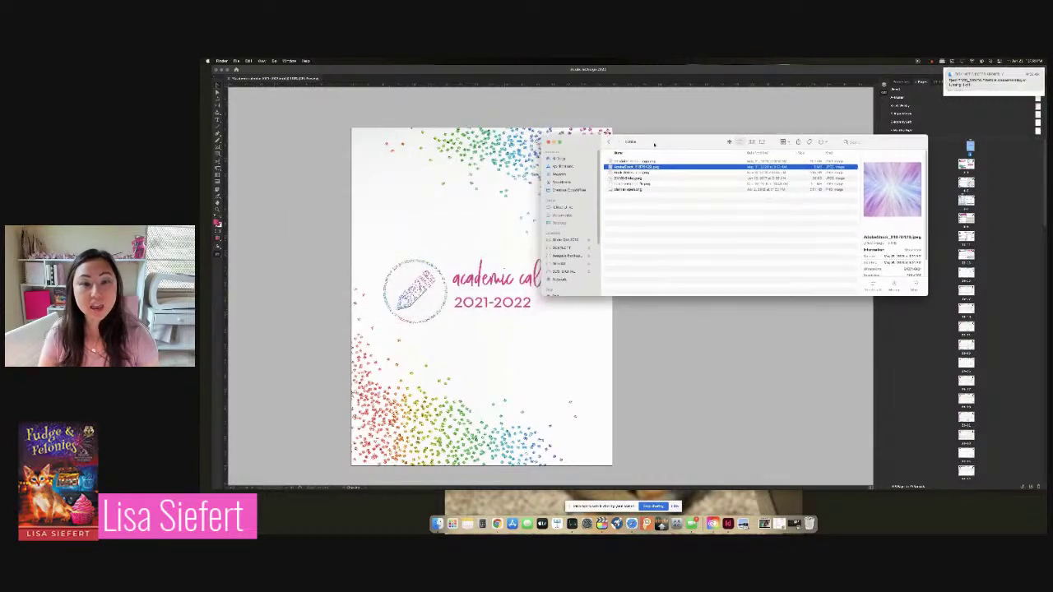
- Drag the purple burst JPEG from Links onto the cover over the confetti artwork
left_click(482, 212)
left_click_drag(462, 162, 490, 138)
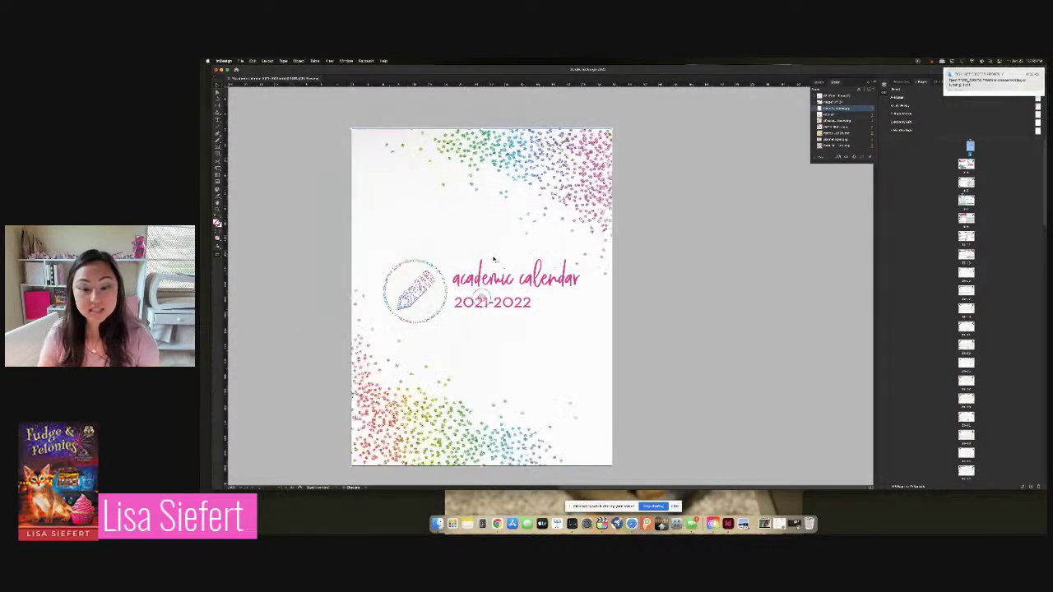
left_click(437, 523)
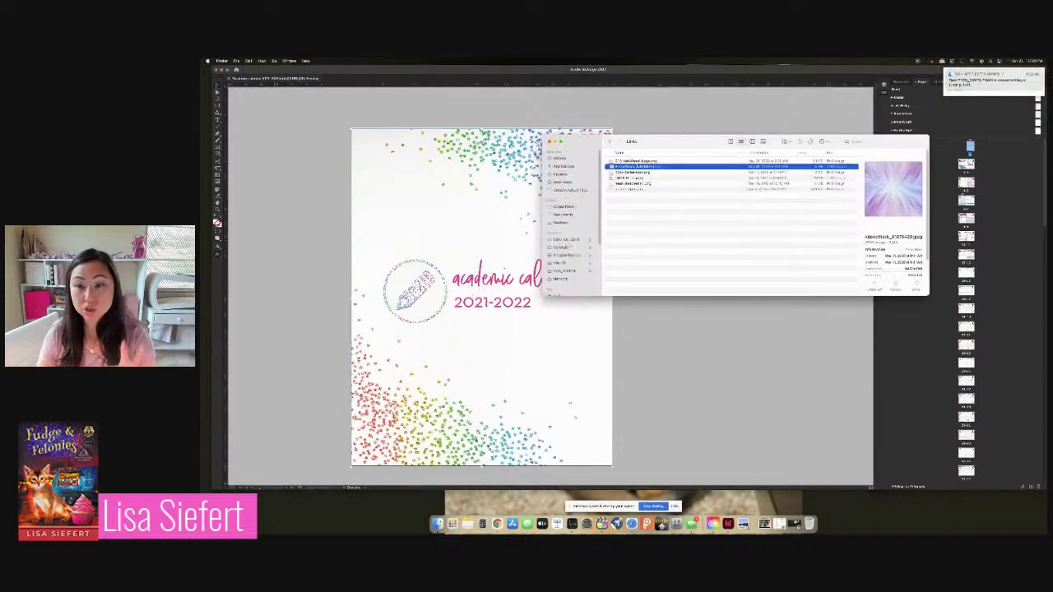
left_click_drag(638, 167, 397, 229)
left_click(397, 229)
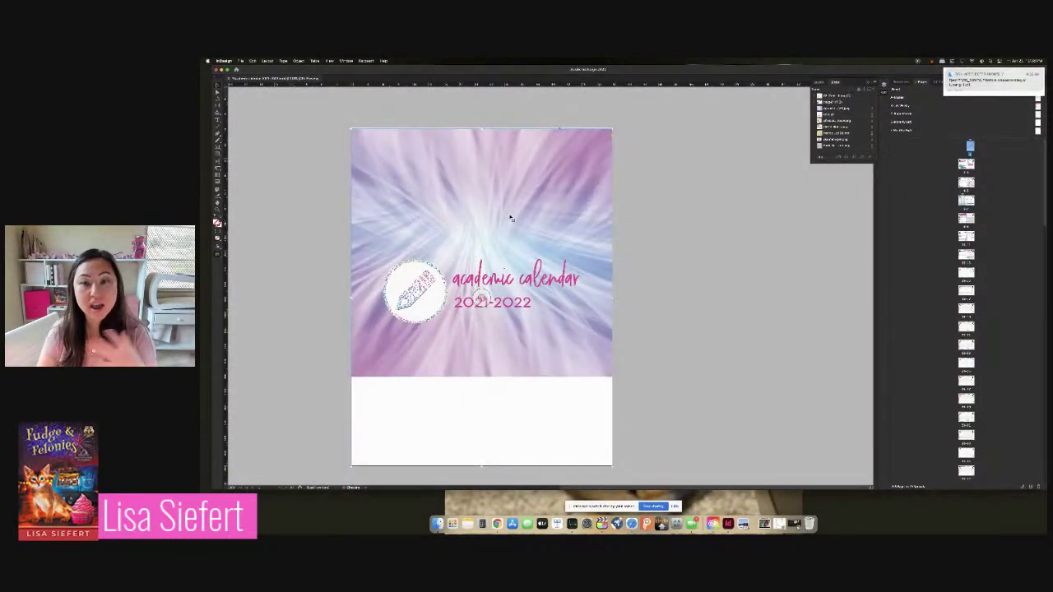
- Select the burst background image and stretch it down to the bottom of the cover
left_click_drag(510, 217, 509, 219)
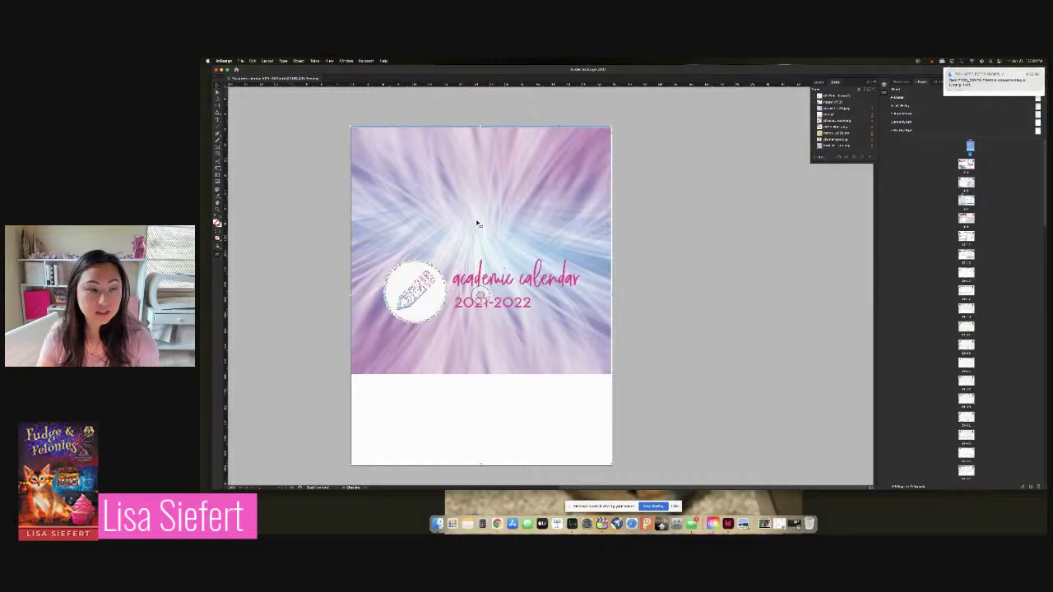
left_click(239, 97)
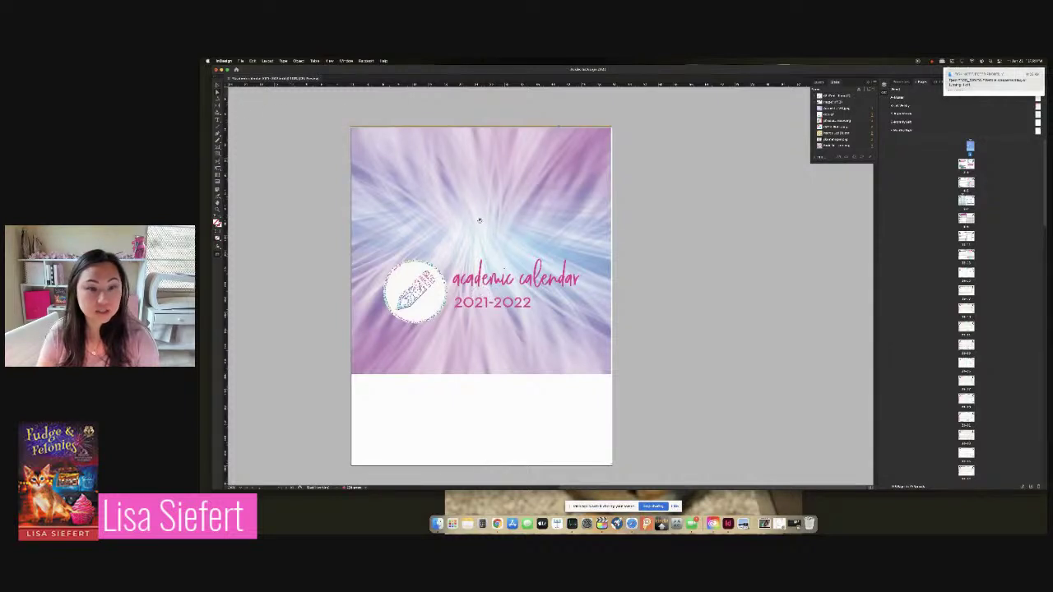
left_click(480, 218)
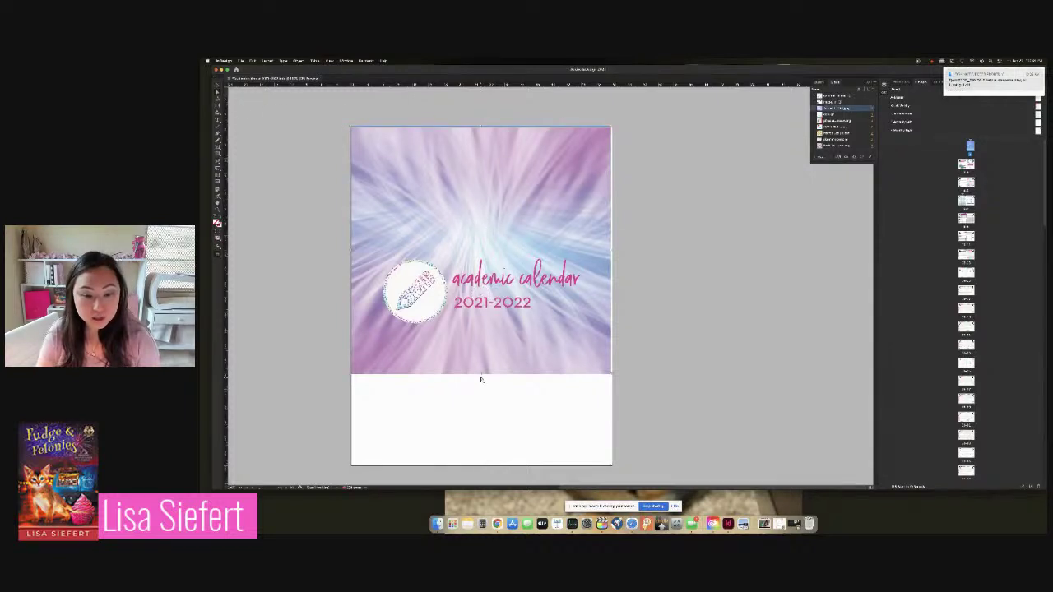
left_click_drag(480, 375, 481, 469)
- Stretch the burst image to the page's right edge and select the circular logo
left_click(665, 192)
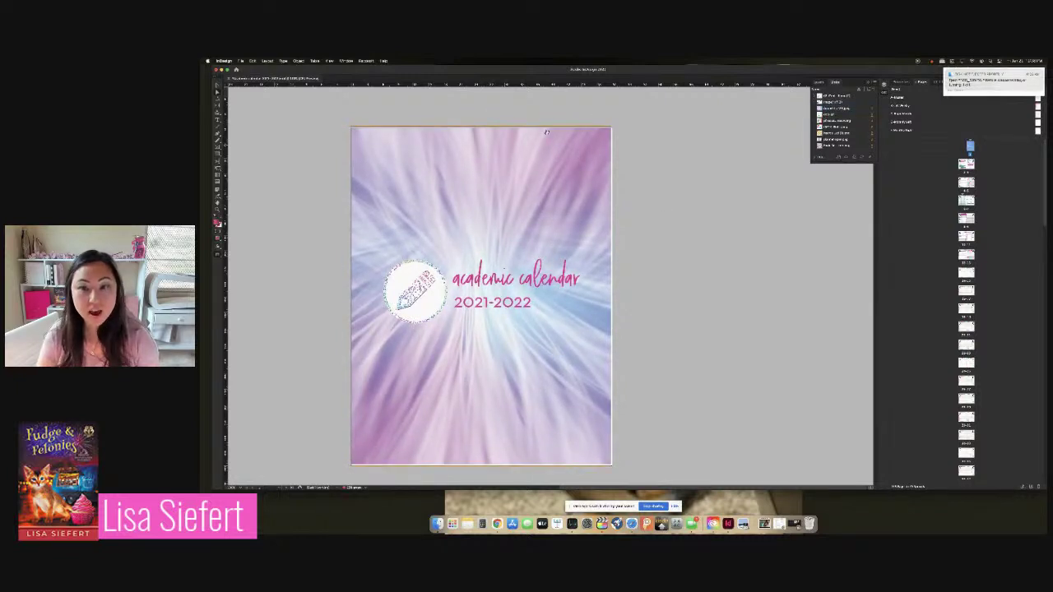
left_click(512, 165)
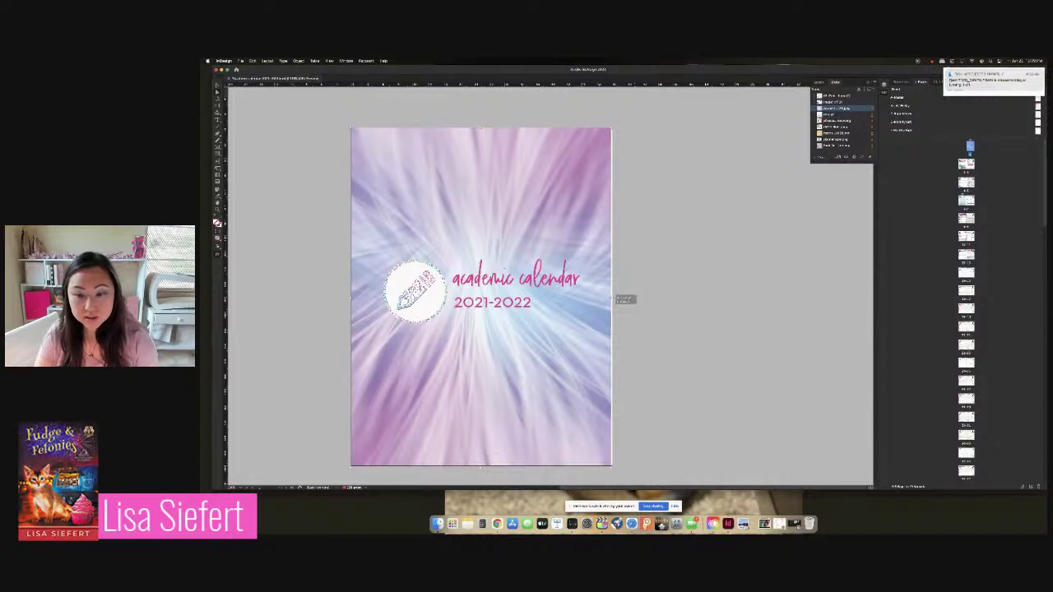
left_click_drag(619, 299, 612, 298)
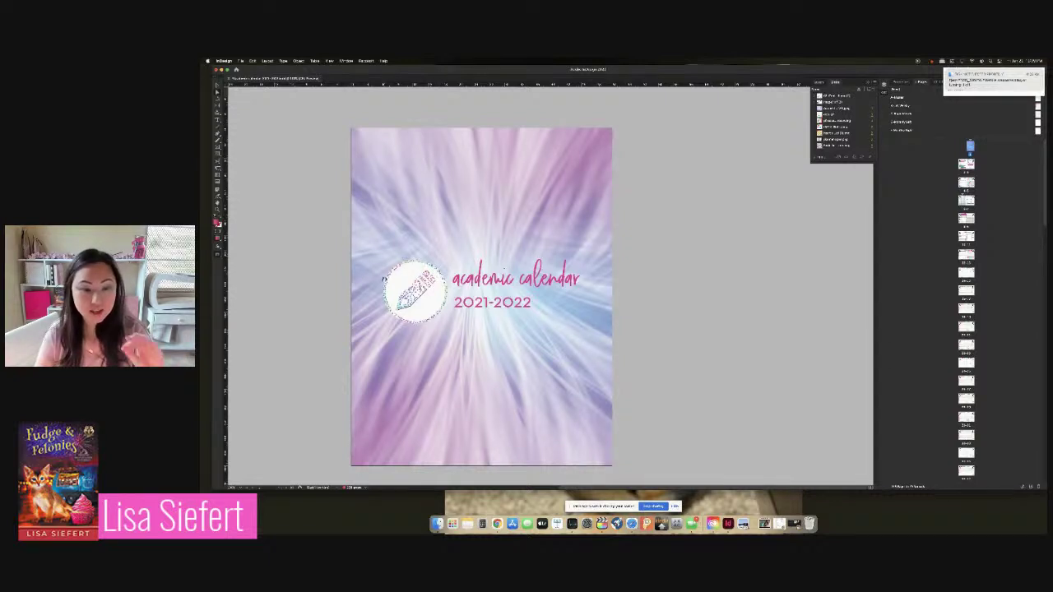
left_click(403, 276)
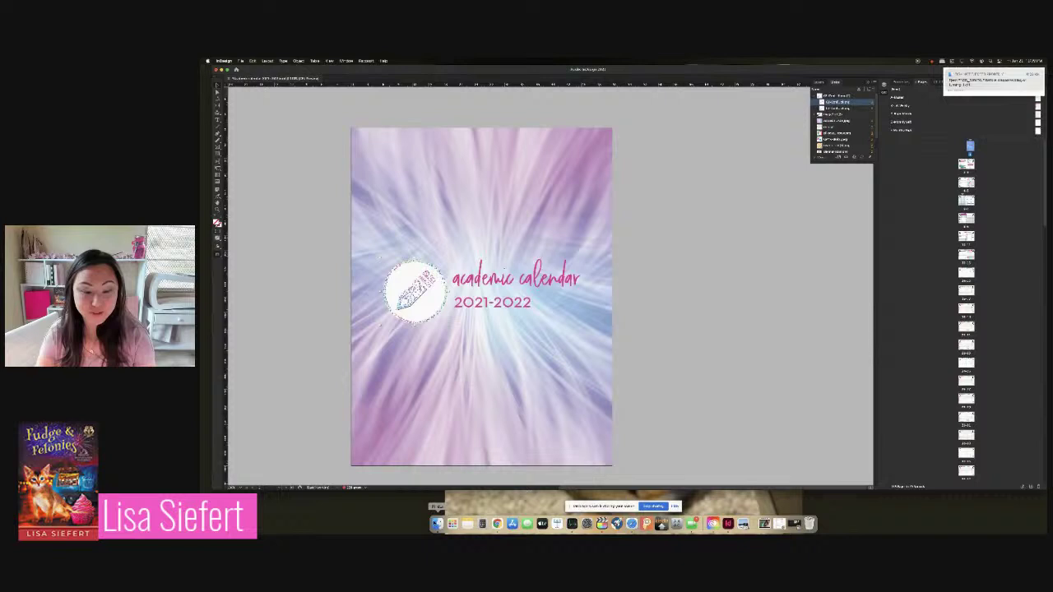
left_click(438, 524)
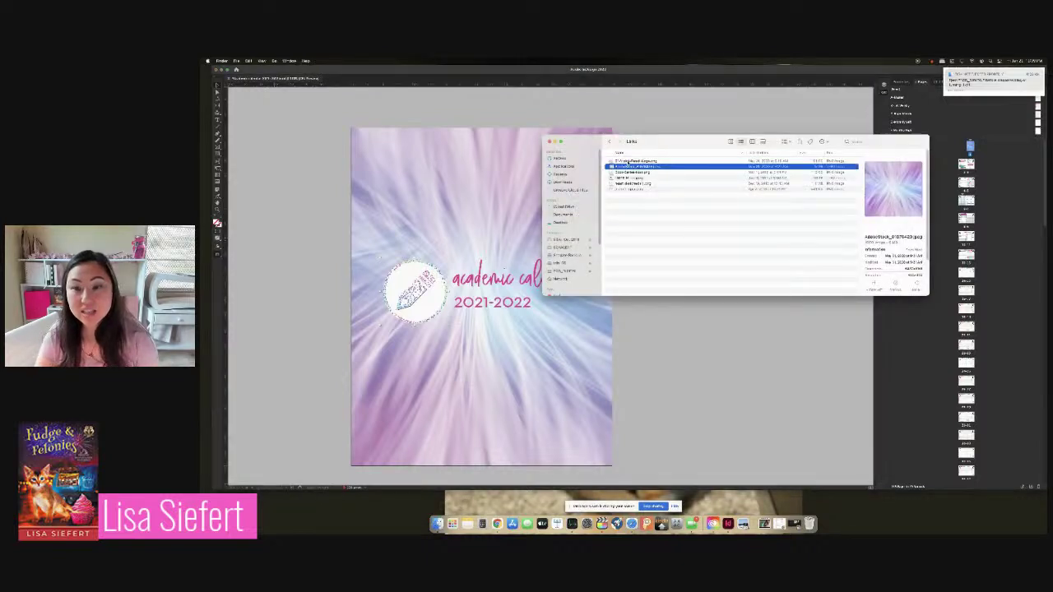
- Drop the purple pencil logo PNG from Links onto the cover's circular logo frame
key("Up")
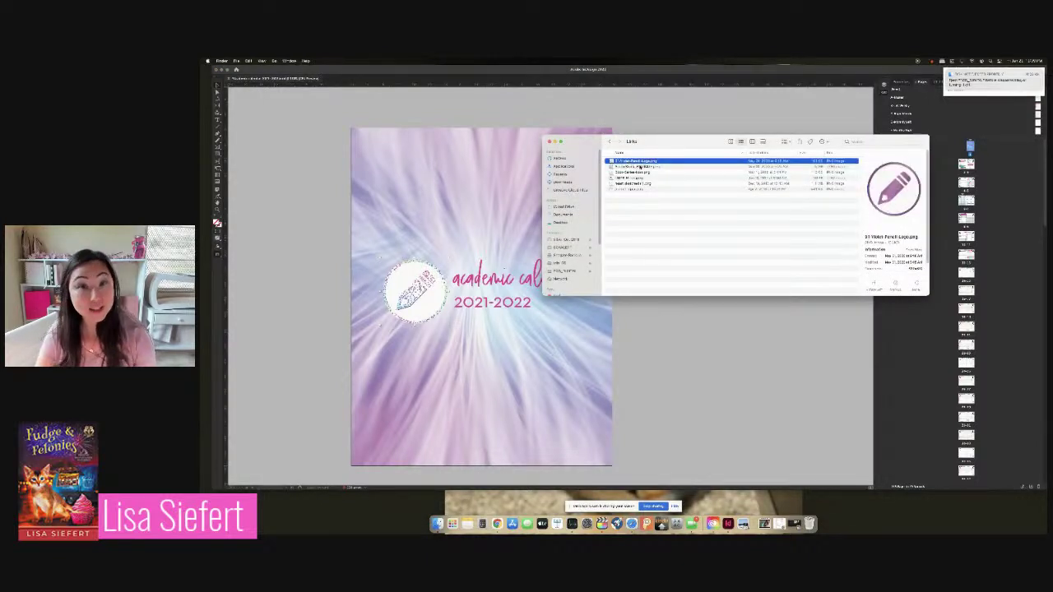
left_click_drag(415, 284, 415, 286)
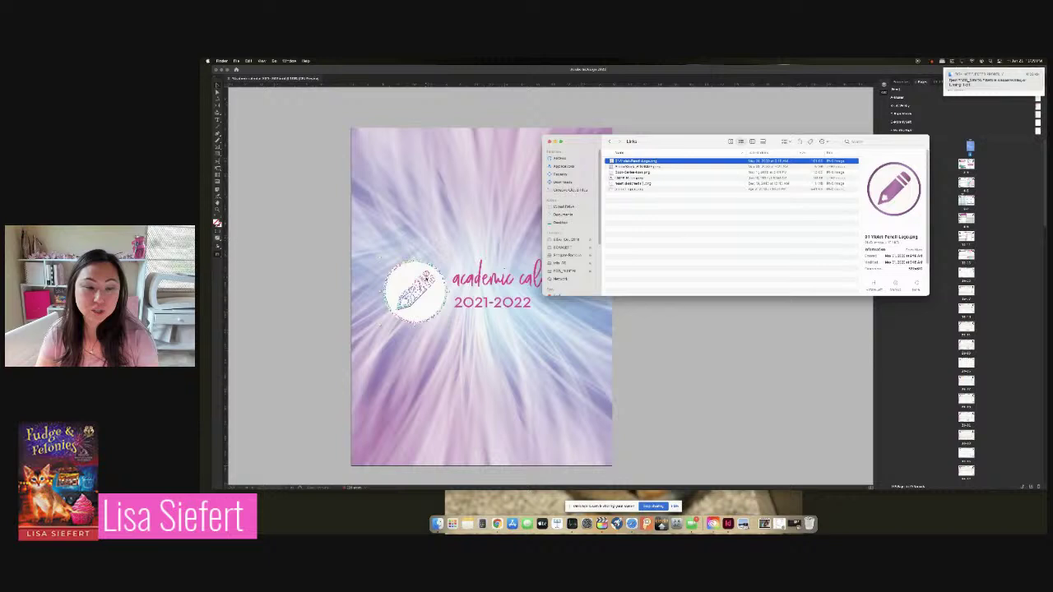
left_click(360, 243)
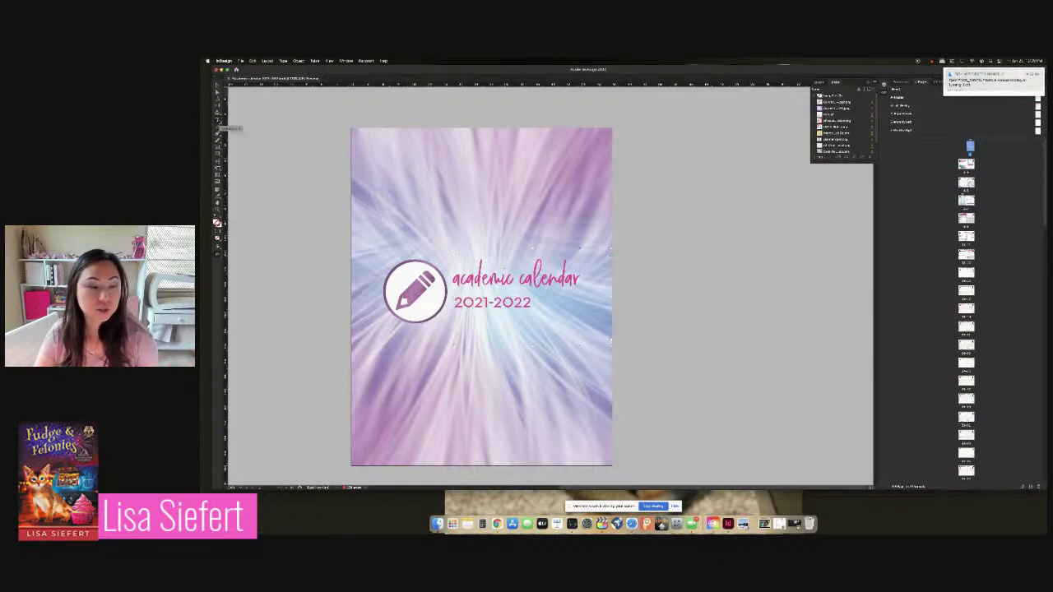
- Open the Character formatting panel from the Type menu
left_click(219, 120)
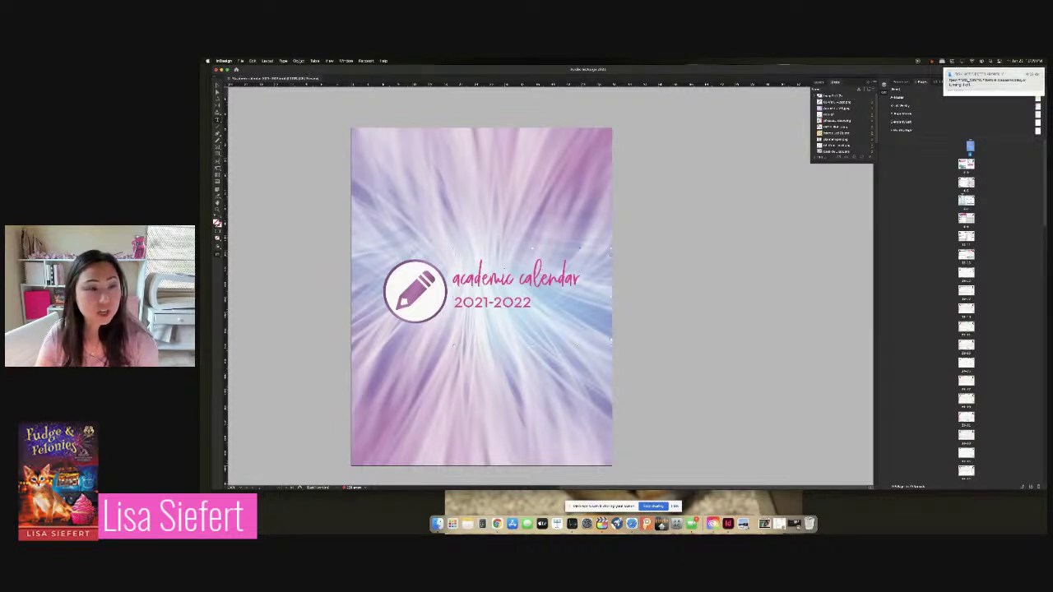
left_click(298, 61)
mouse_move(283, 61)
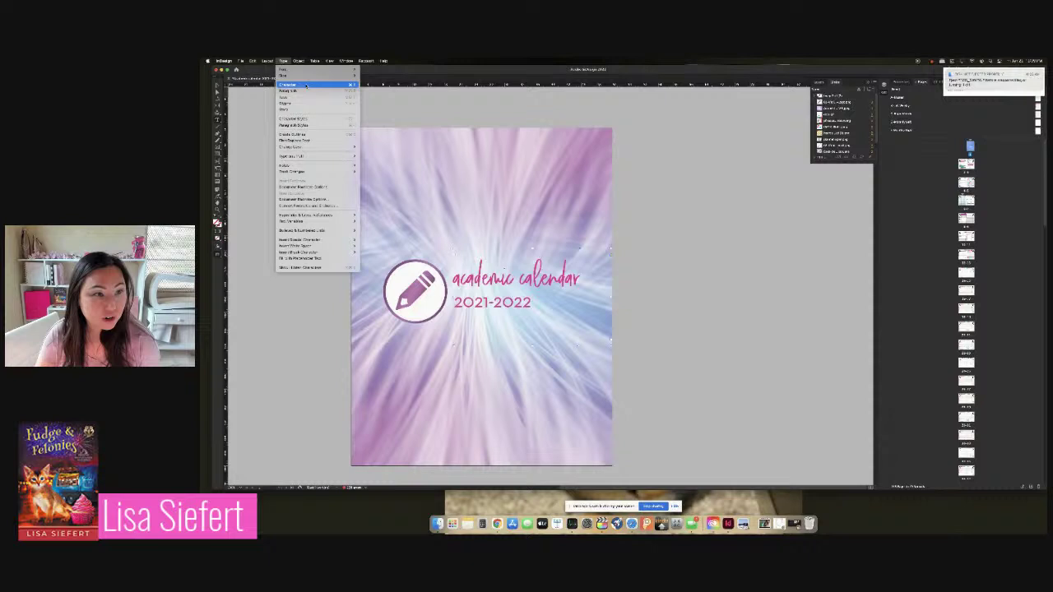
left_click(305, 85)
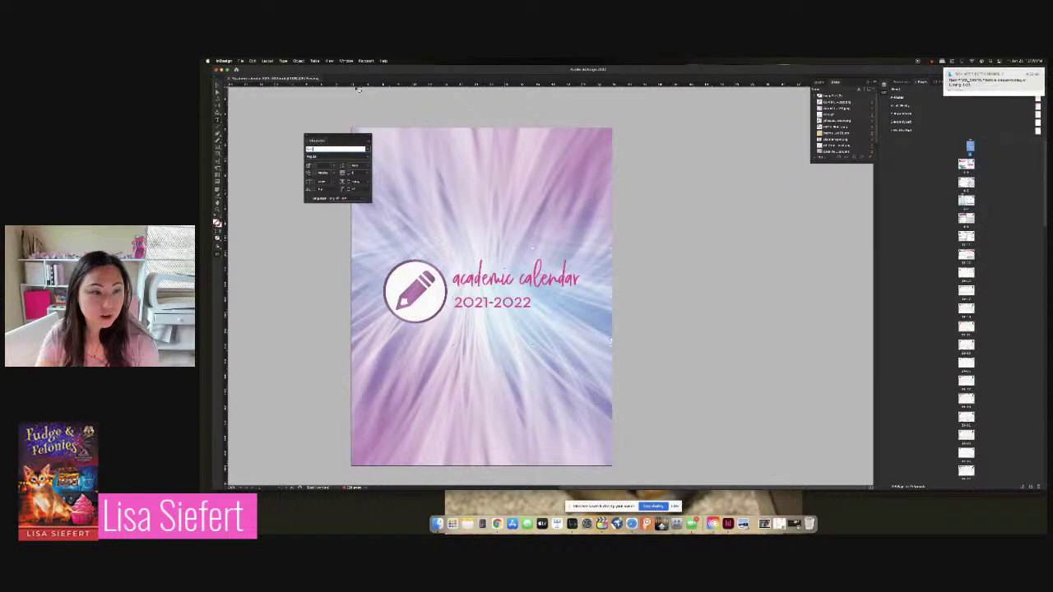
- Switch to a different preset from Window > Workspace
left_click(346, 60)
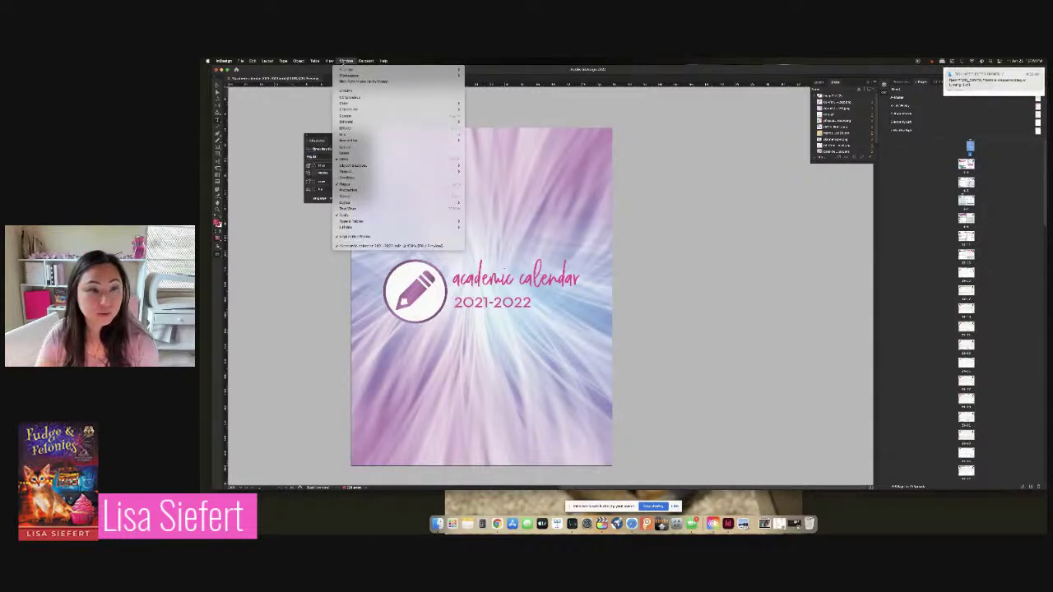
mouse_move(448, 75)
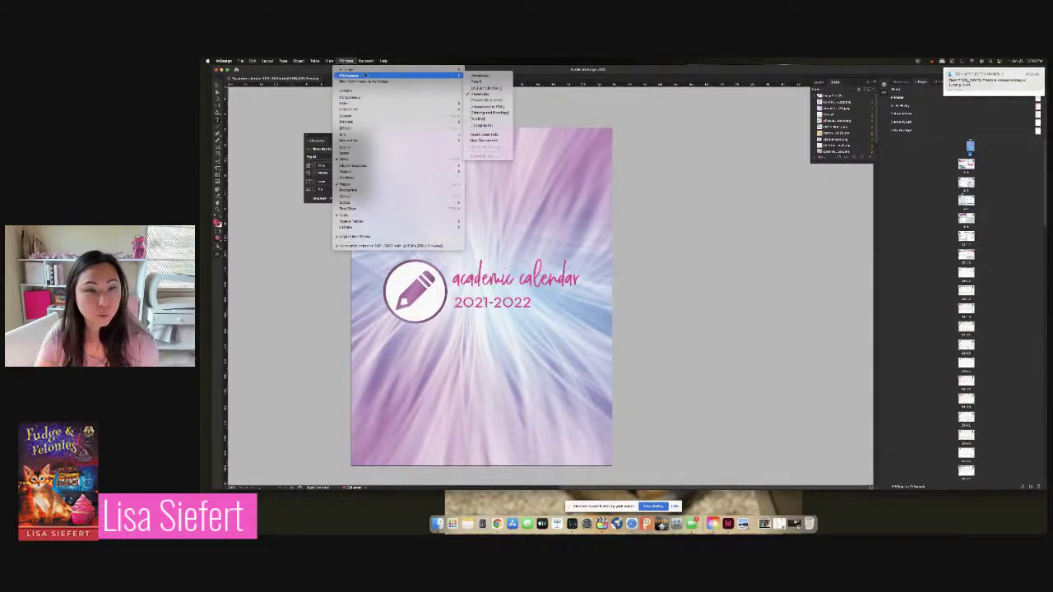
left_click(487, 122)
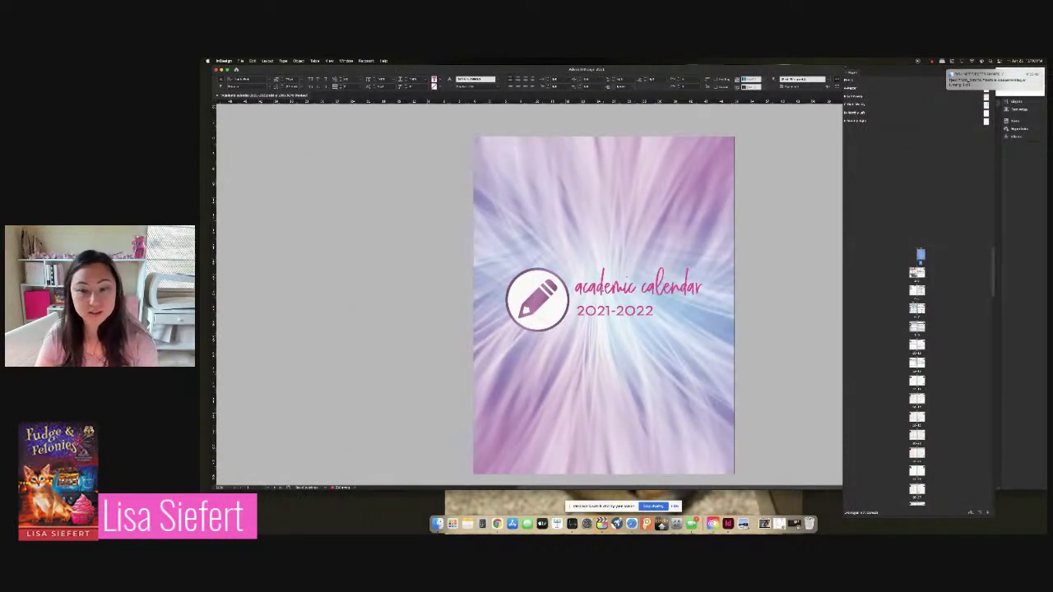
- Fill the 'academic calendar 2021-2022' title with the dark purple swatch, then go to How To Print
left_click_drag(576, 272, 694, 315)
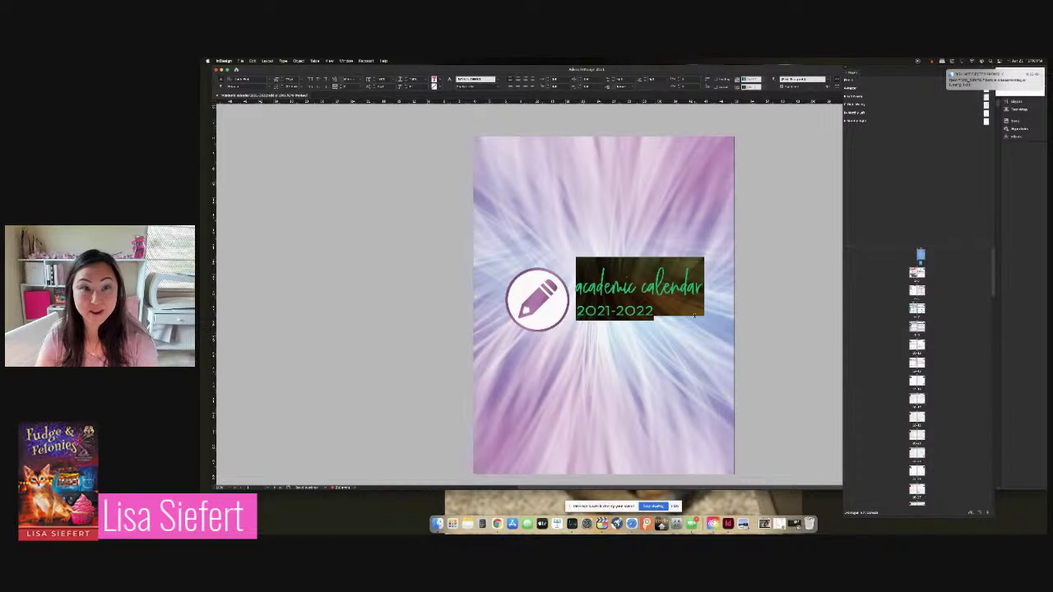
left_click(441, 80)
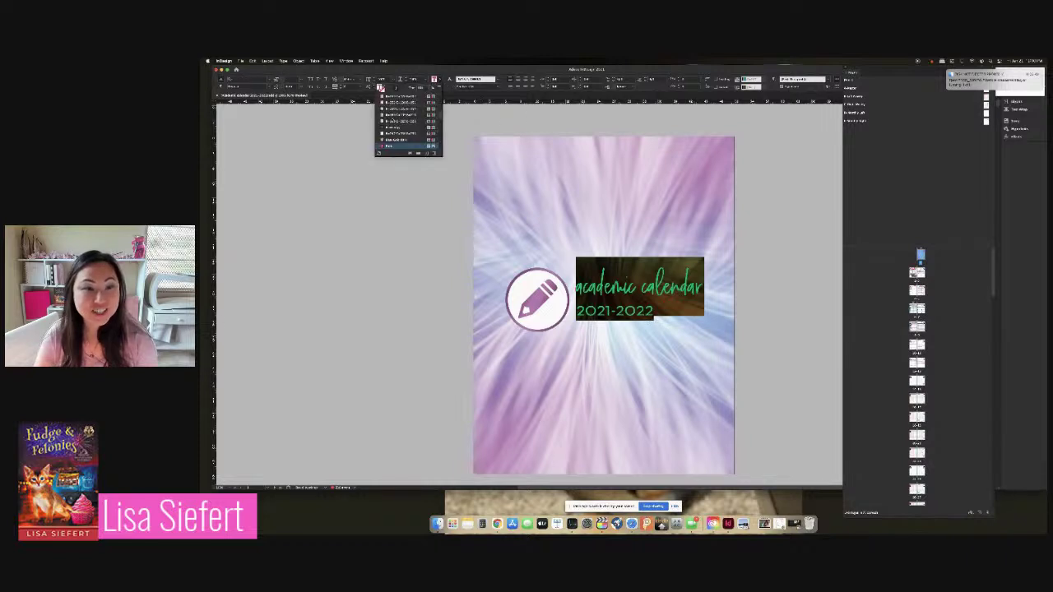
scroll(397, 133, "up", 5)
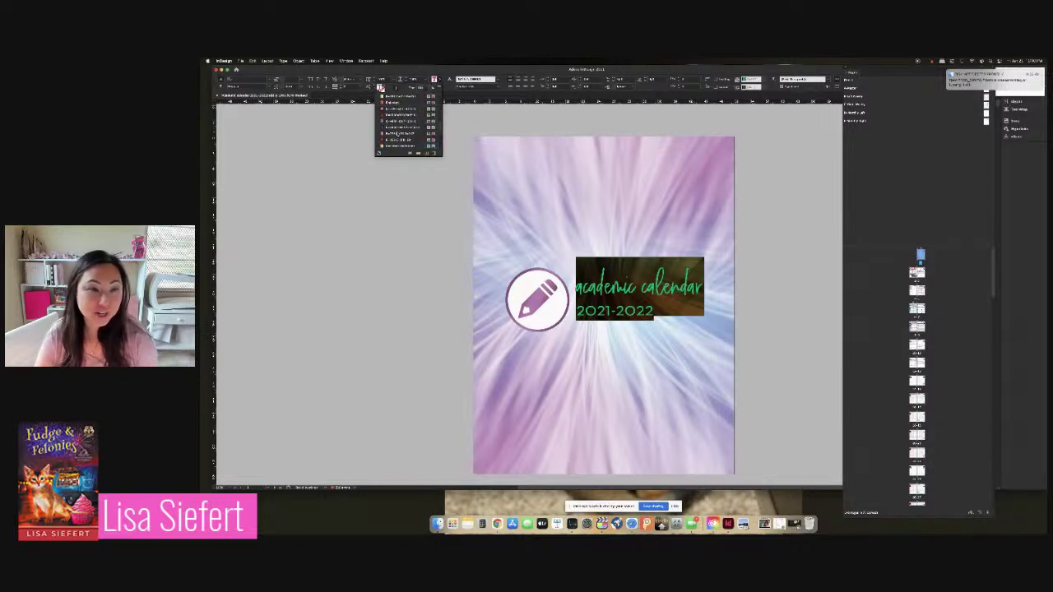
scroll(407, 124, "down", 3)
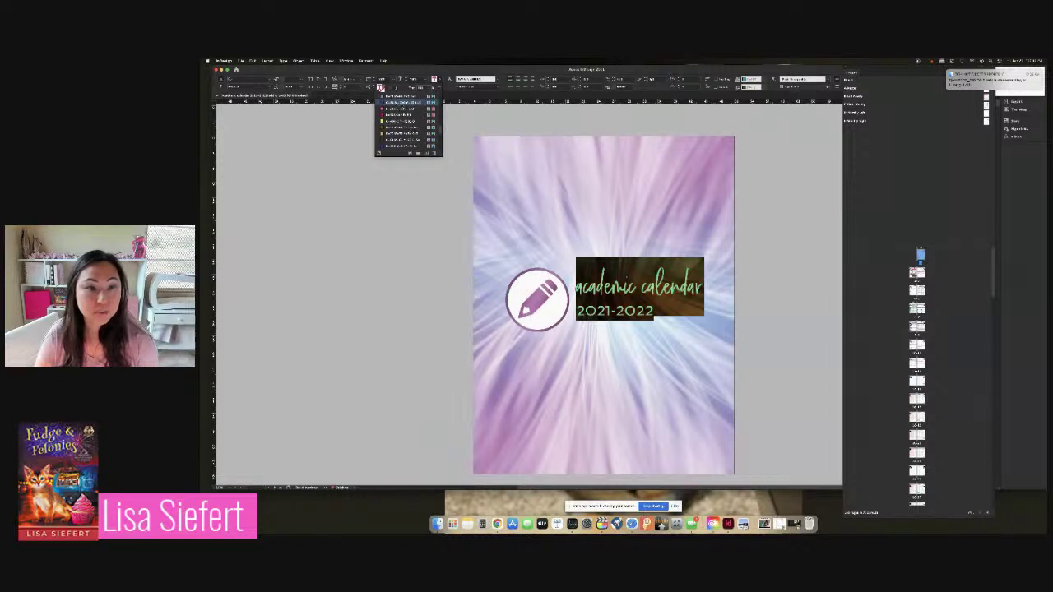
left_click(340, 151)
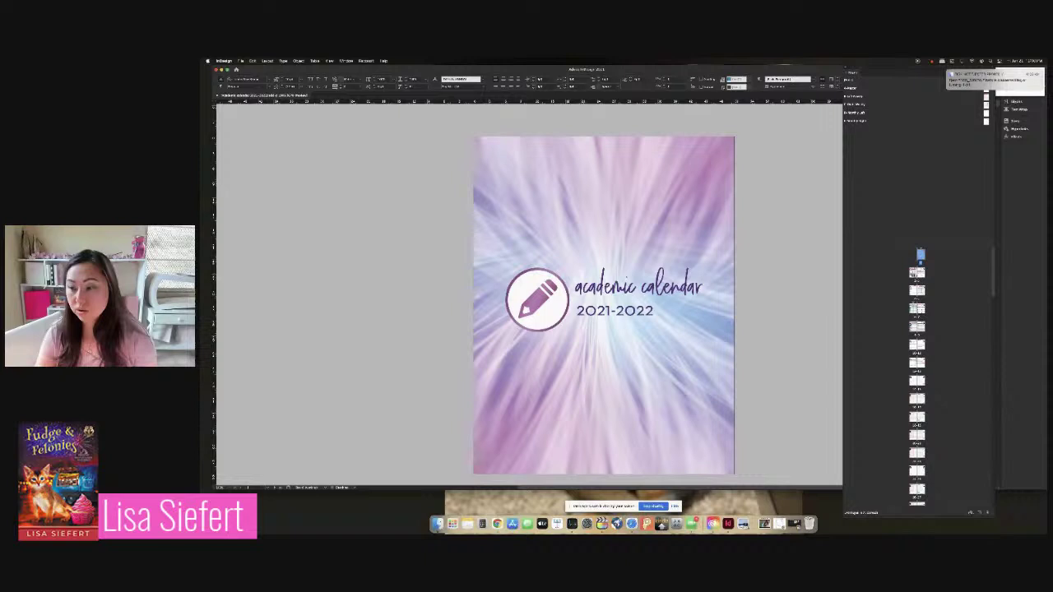
double_click(915, 277)
- Page through the weekly schedule and grade tracker spreads to the August 2021 monthly spread
double_click(923, 274)
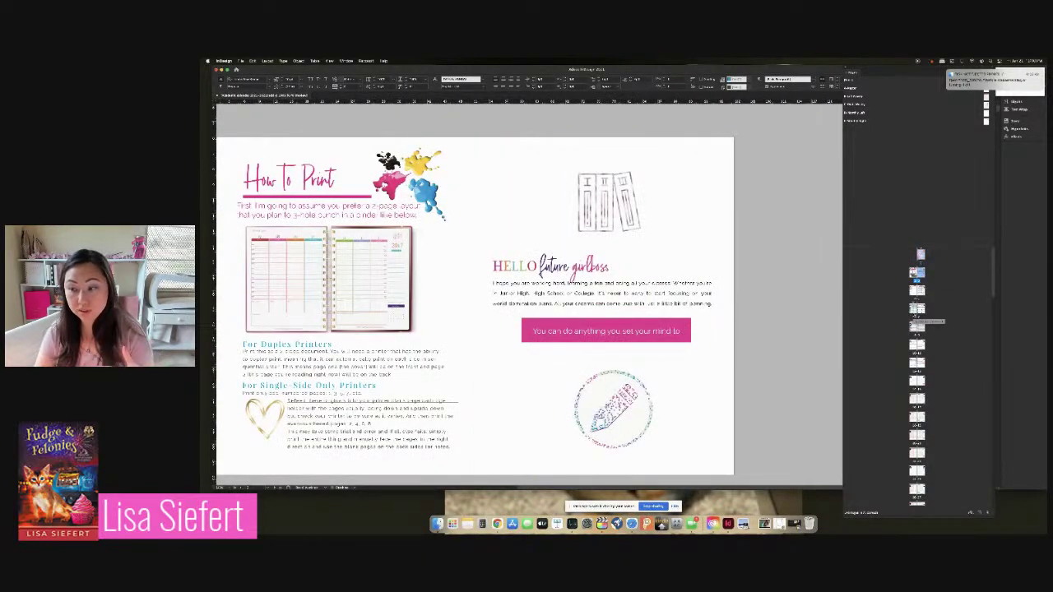
double_click(918, 311)
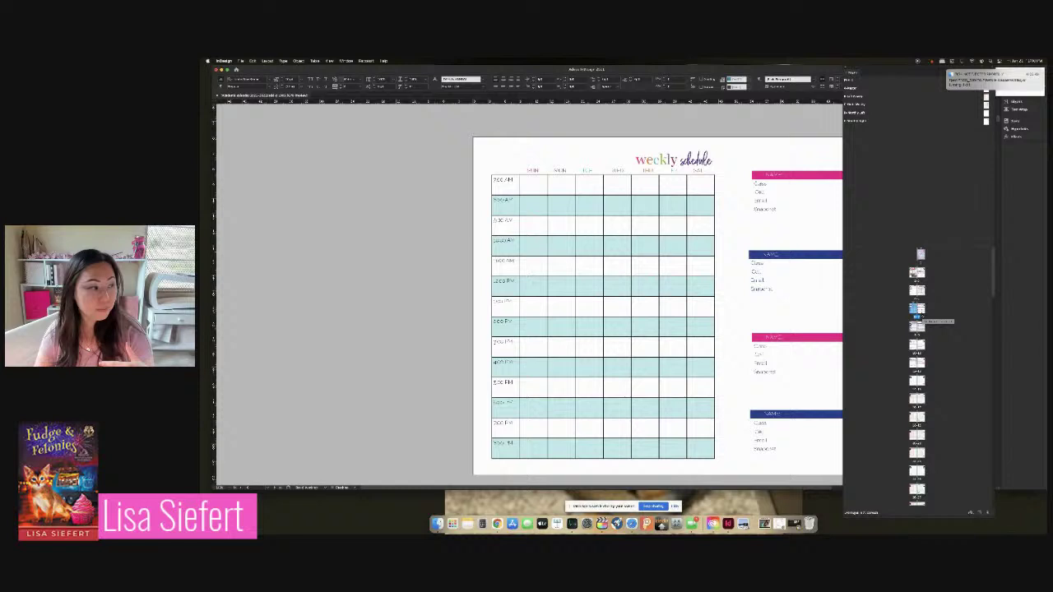
scroll(920, 316, "down", 3)
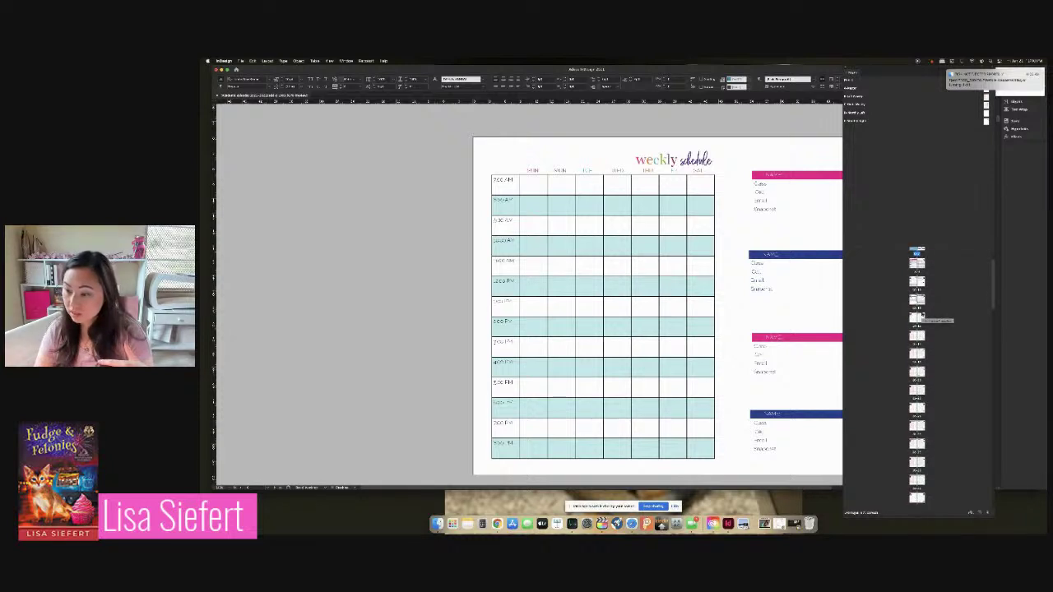
double_click(918, 302)
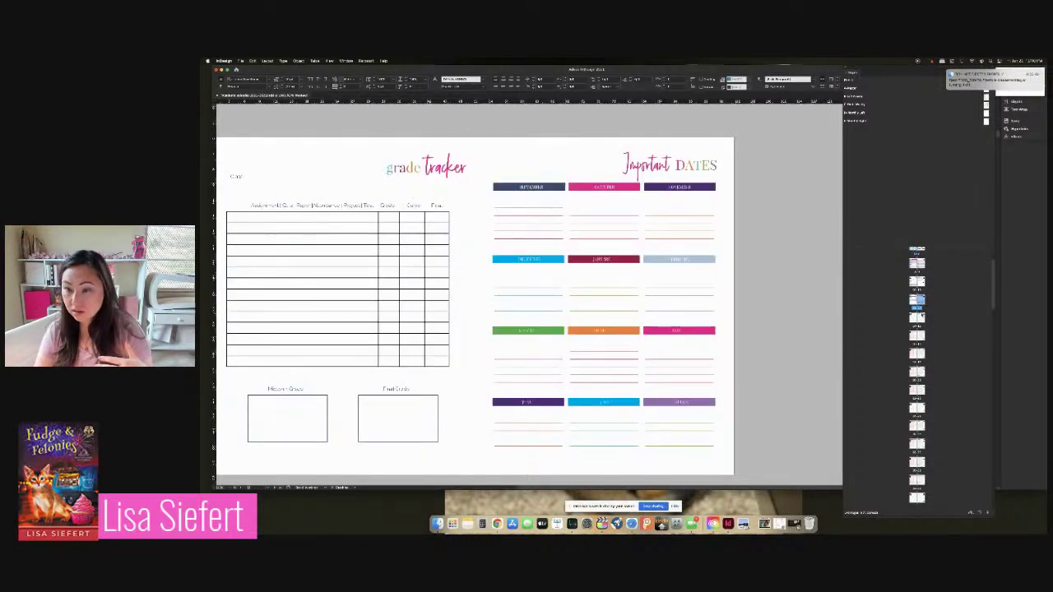
double_click(918, 317)
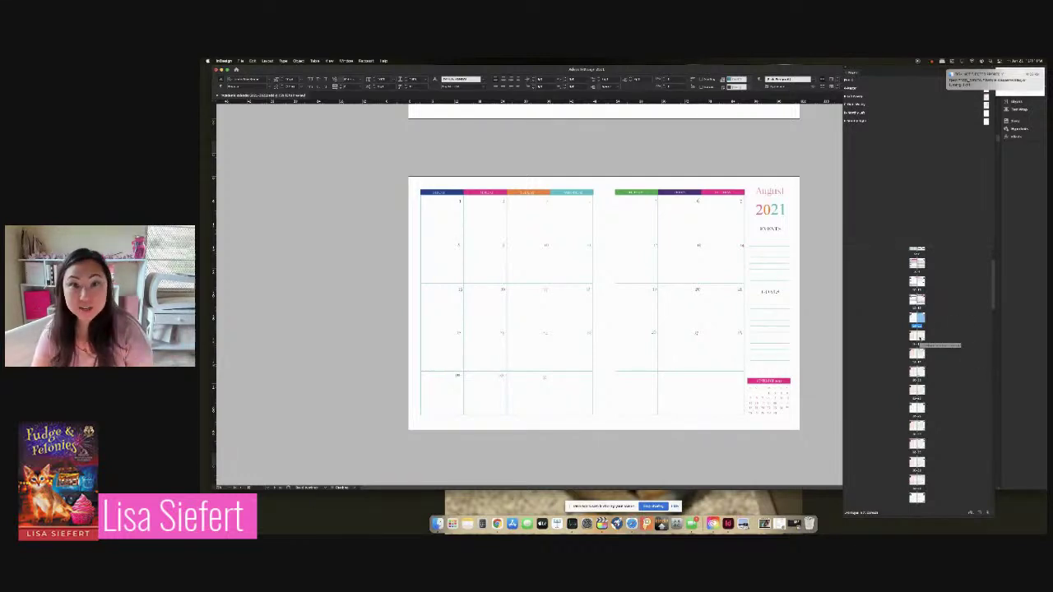
double_click(917, 335)
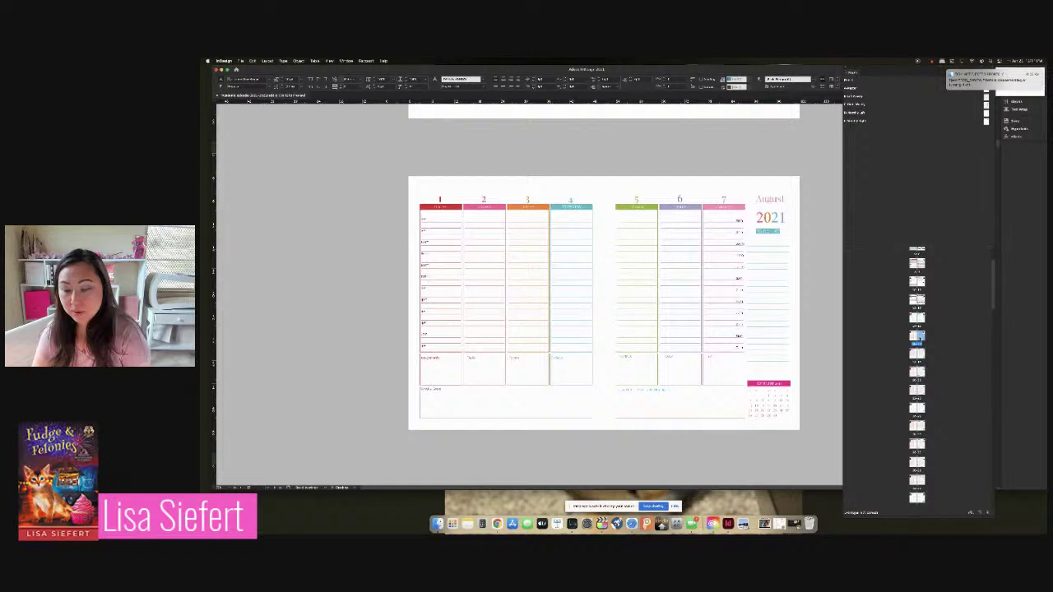
double_click(919, 317)
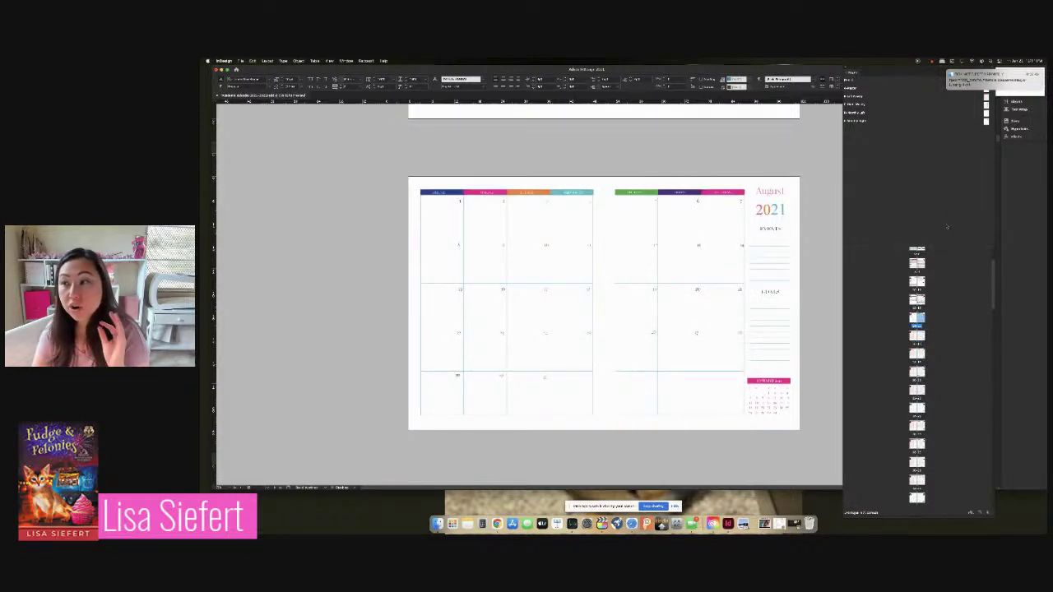
scroll(956, 226, "down", 3)
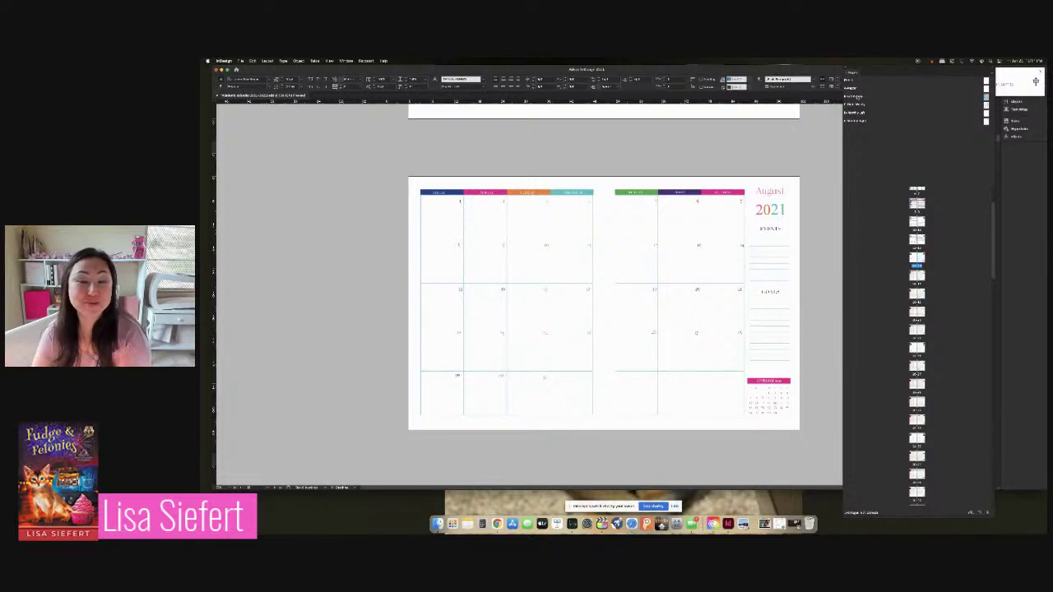
- Open the weekly parent page with four colour-coded columns, keeping the Pages panel shown
double_click(856, 96)
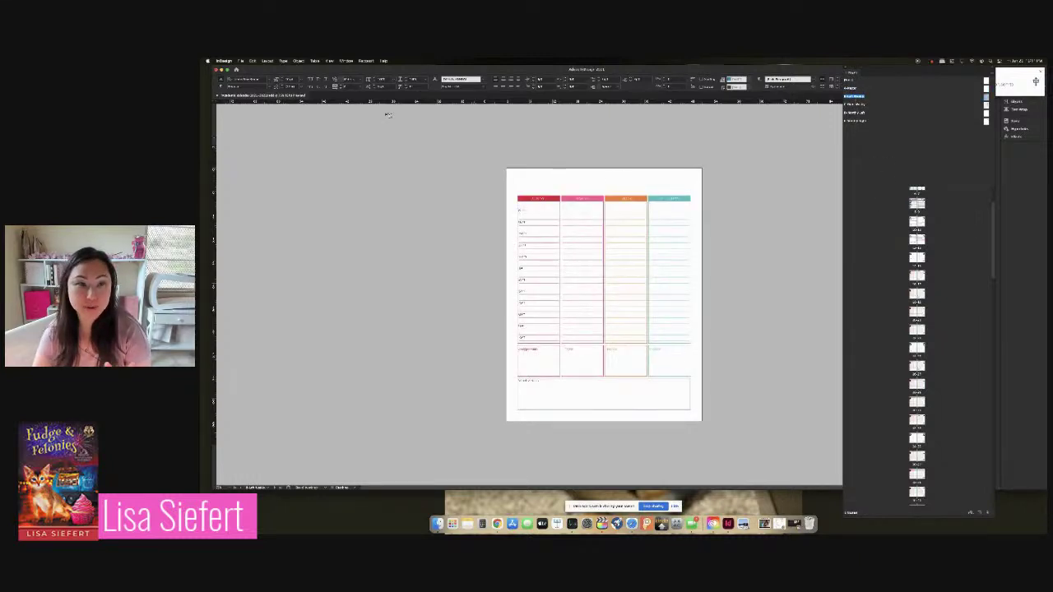
left_click(346, 60)
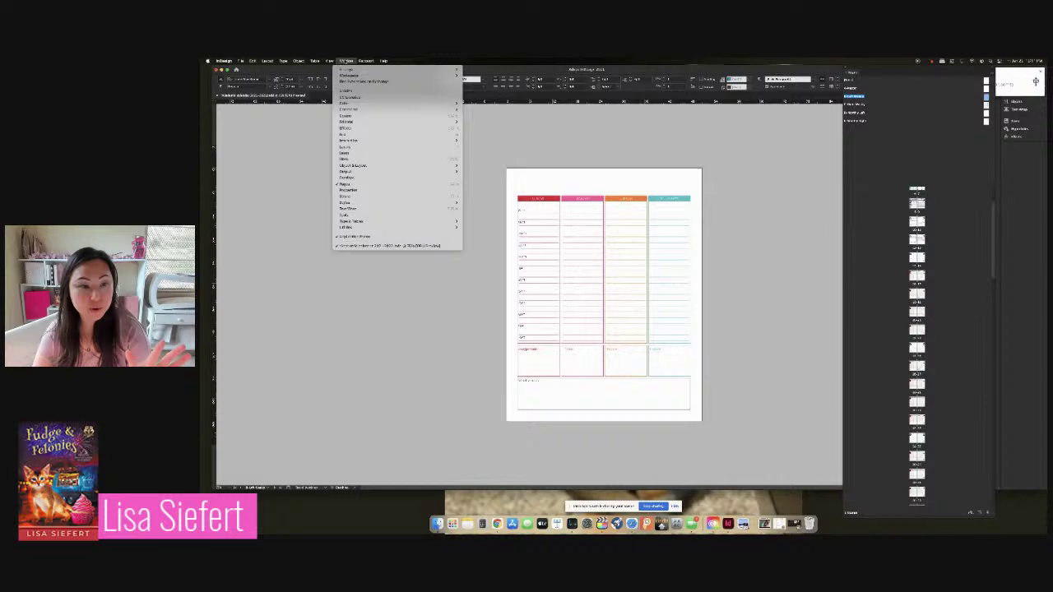
left_click(359, 185)
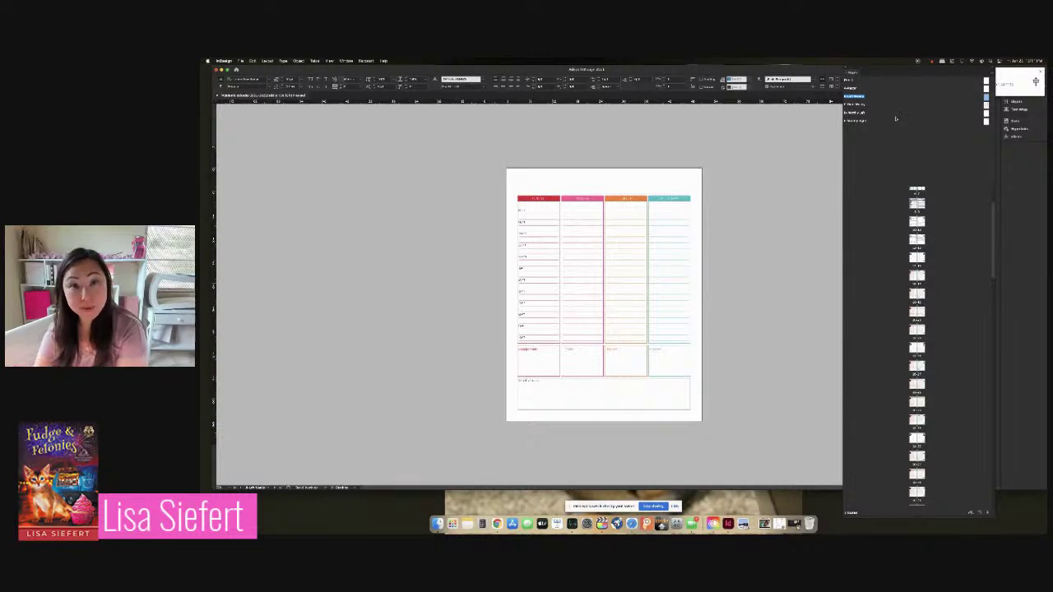
scroll(886, 238, "up", 2)
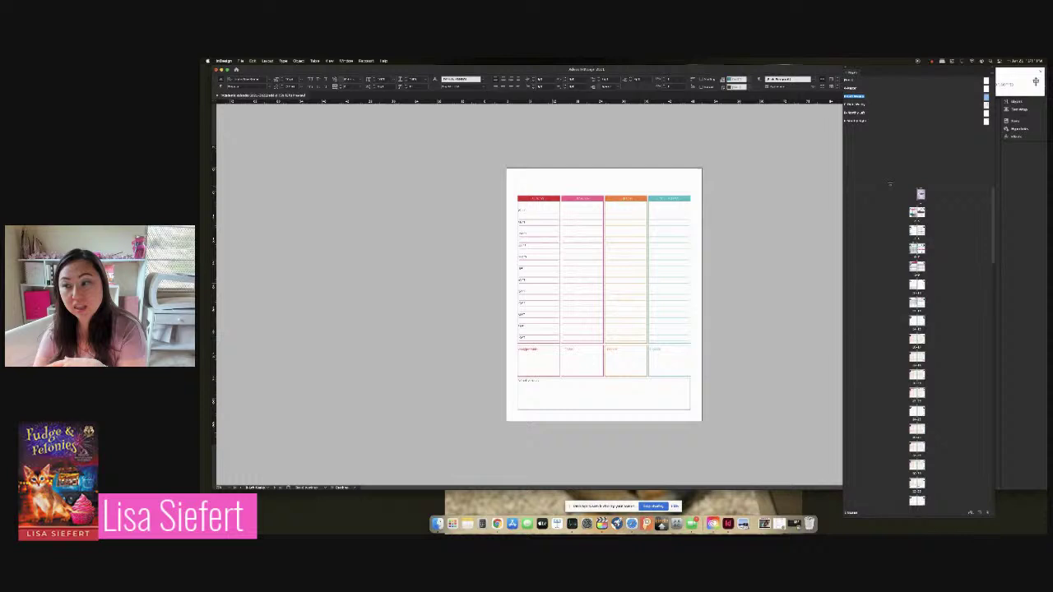
scroll(889, 184, "down", 1)
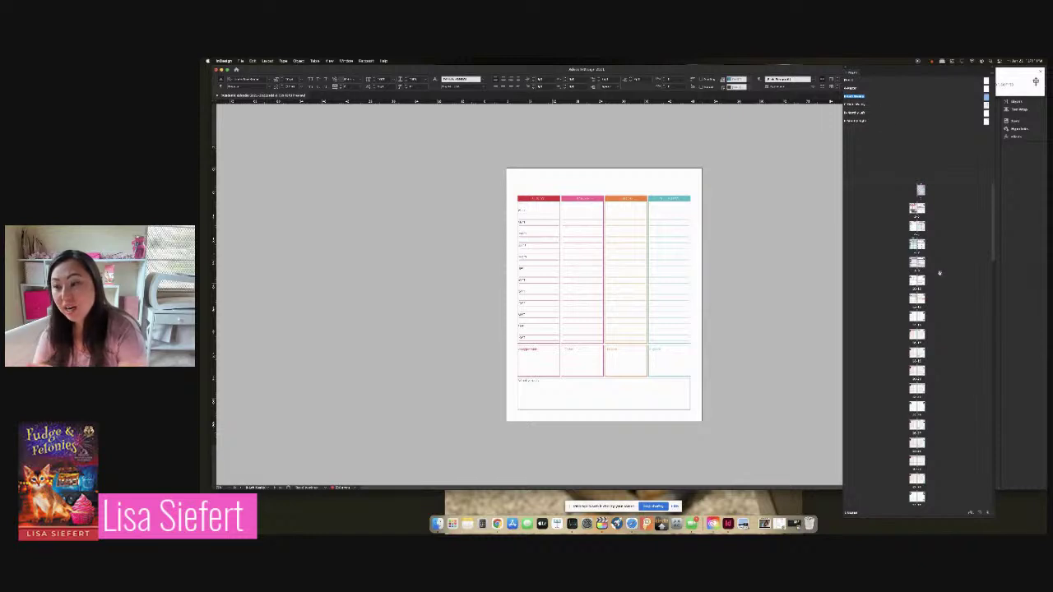
- Go to the first August weekly spread and try to edit the red day-1 header there
double_click(918, 319)
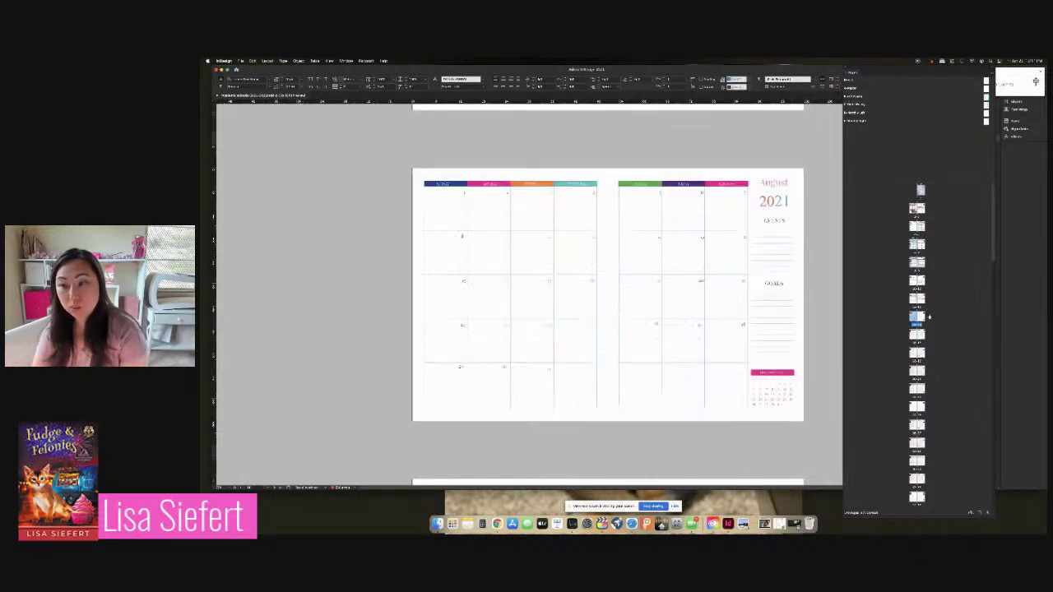
double_click(915, 334)
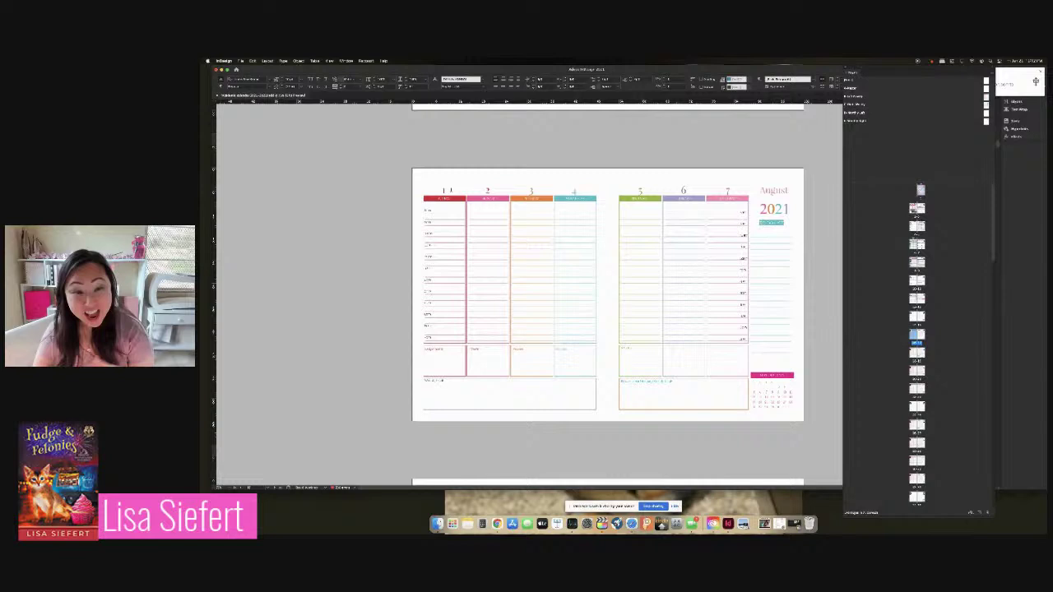
left_click(448, 200)
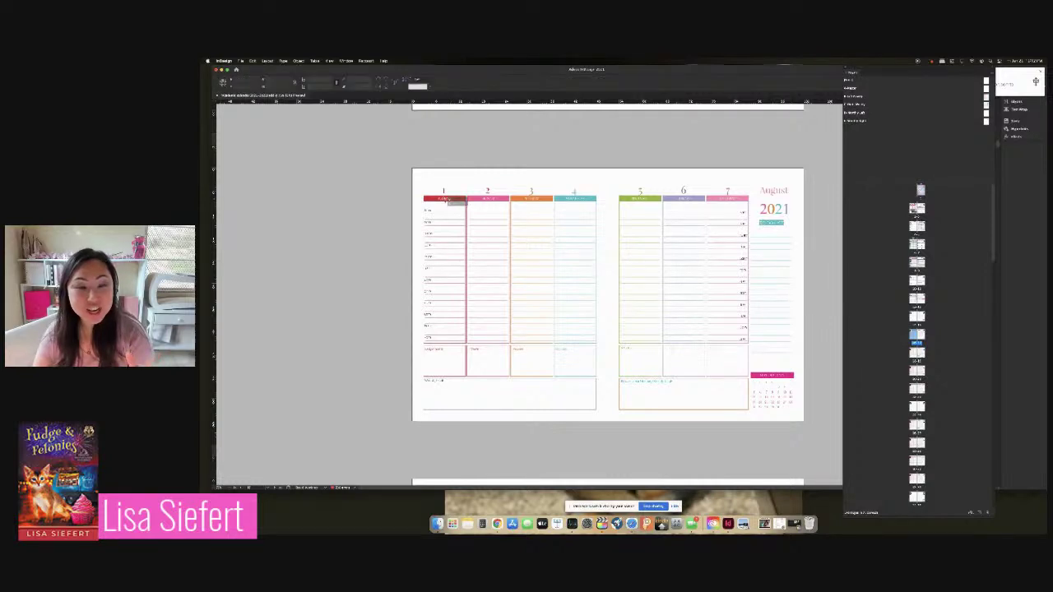
double_click(448, 201)
key("Escape")
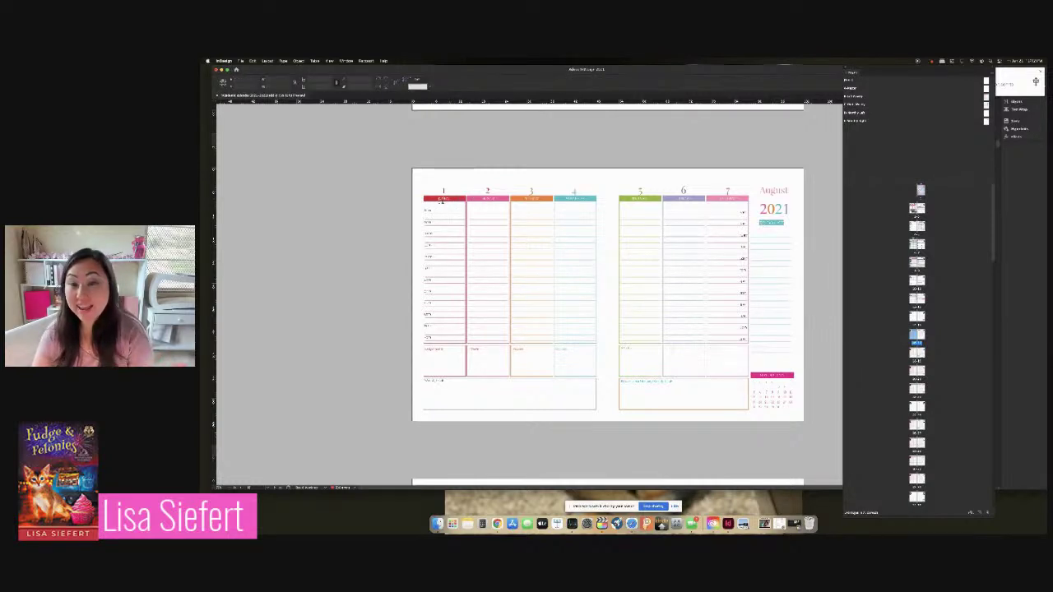
double_click(442, 202)
key("Escape")
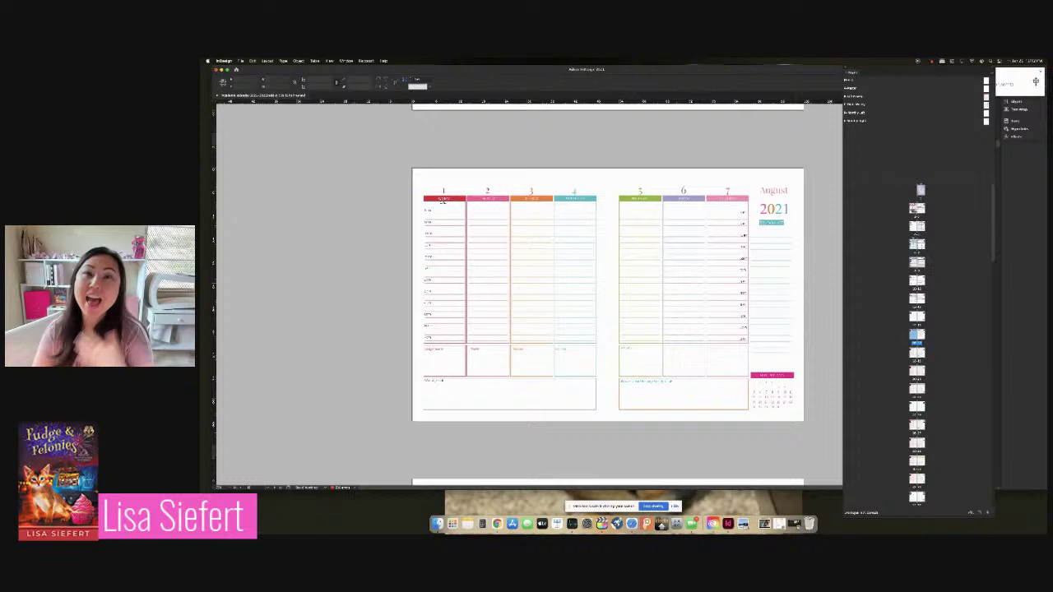
double_click(443, 202)
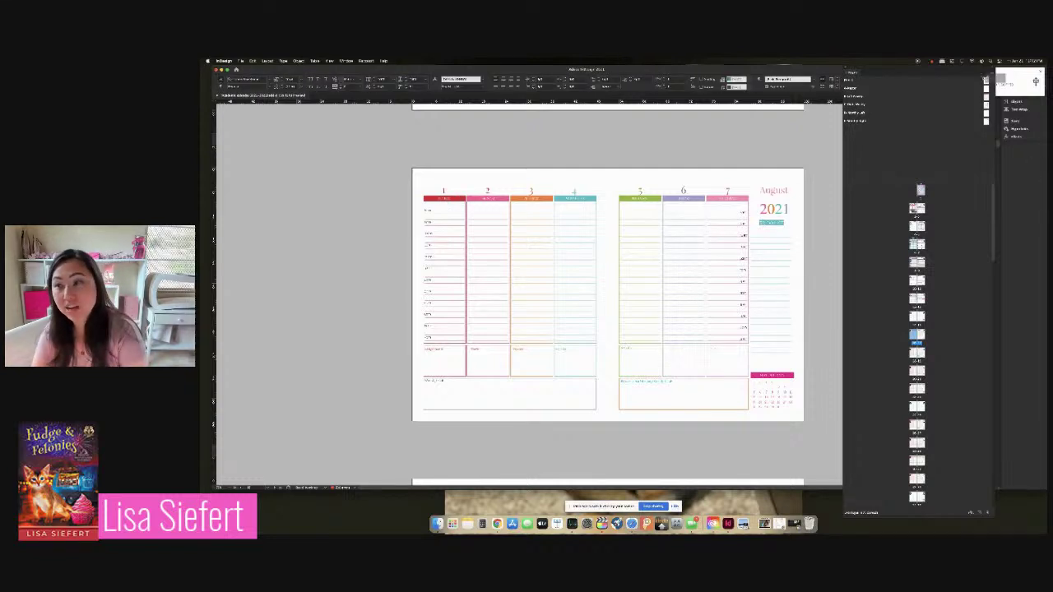
key("Escape")
double_click(443, 202)
key("Escape")
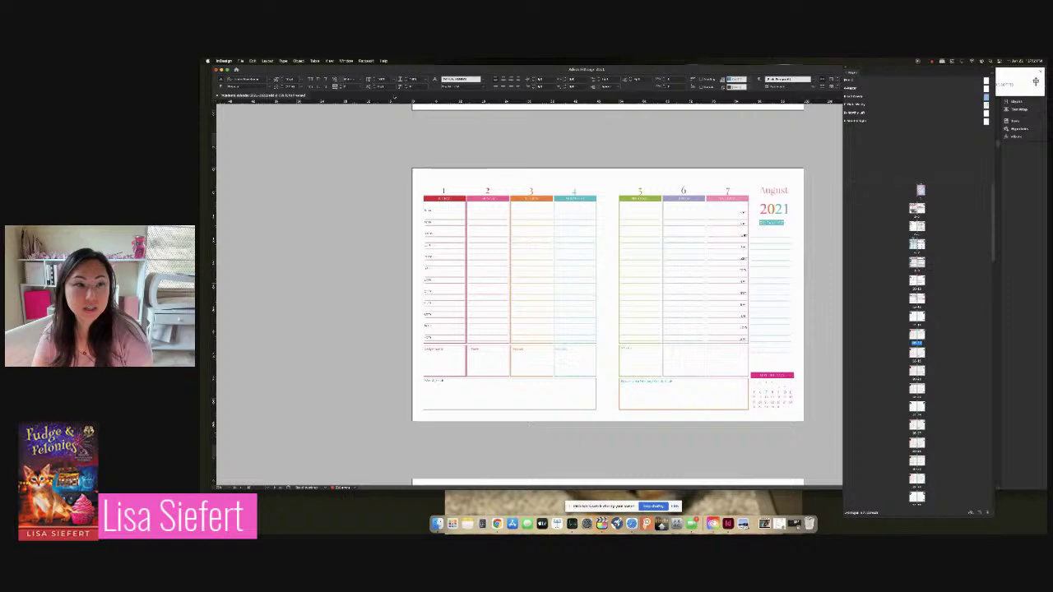
- On the parent page, replace the red SUNDAY header text with THURSDAY
key("shift+Page_Up")
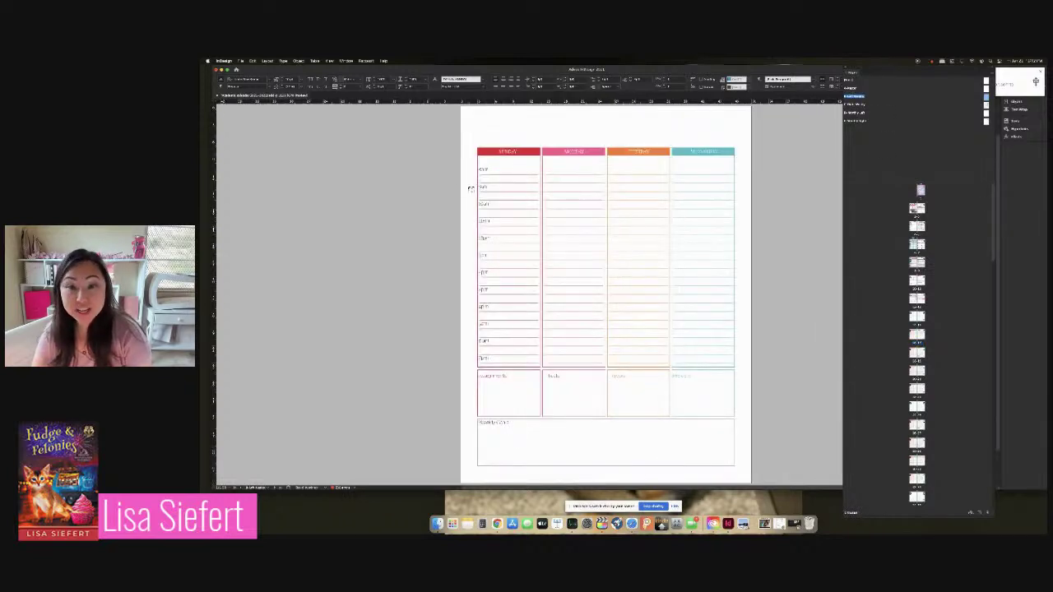
double_click(507, 152)
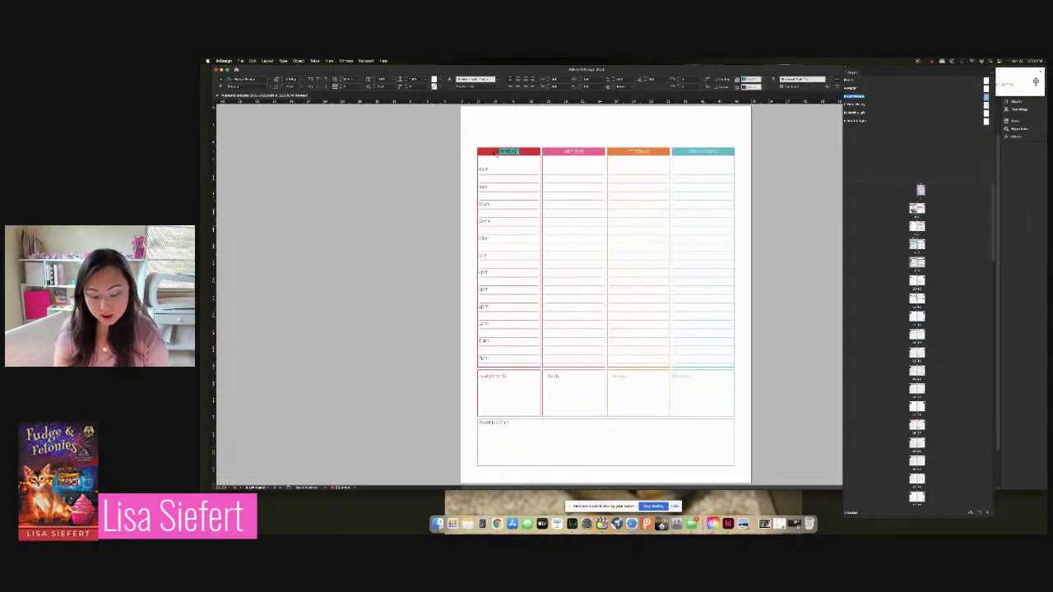
type("THURSDAY")
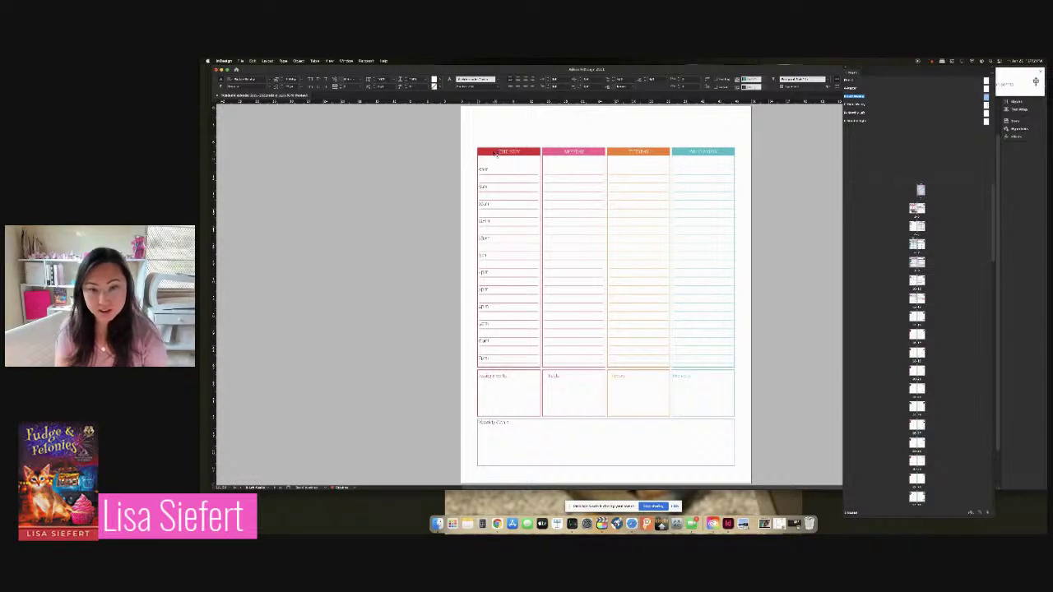
key("Escape")
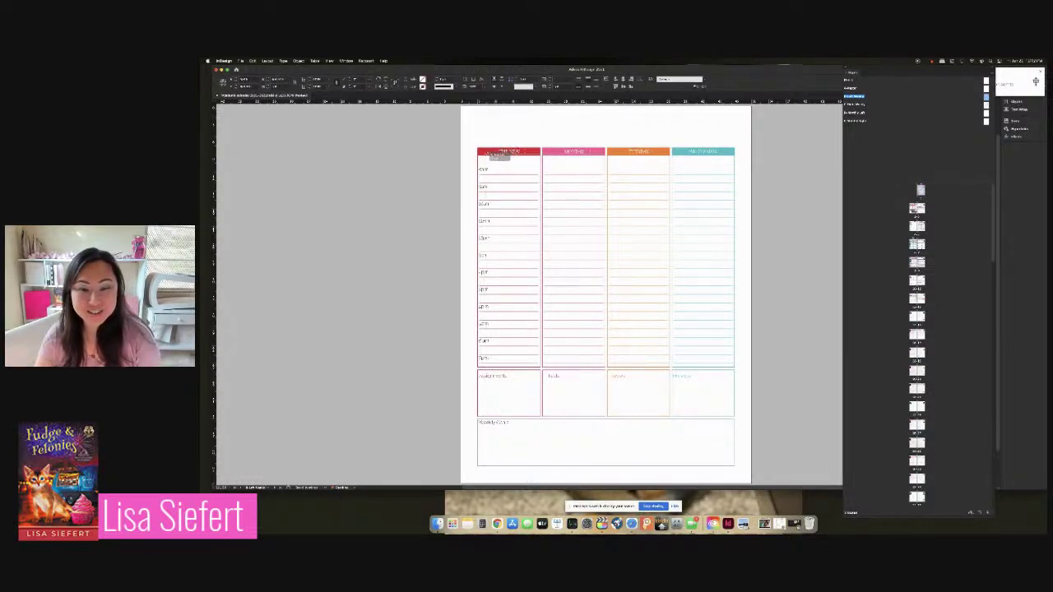
left_click(540, 157)
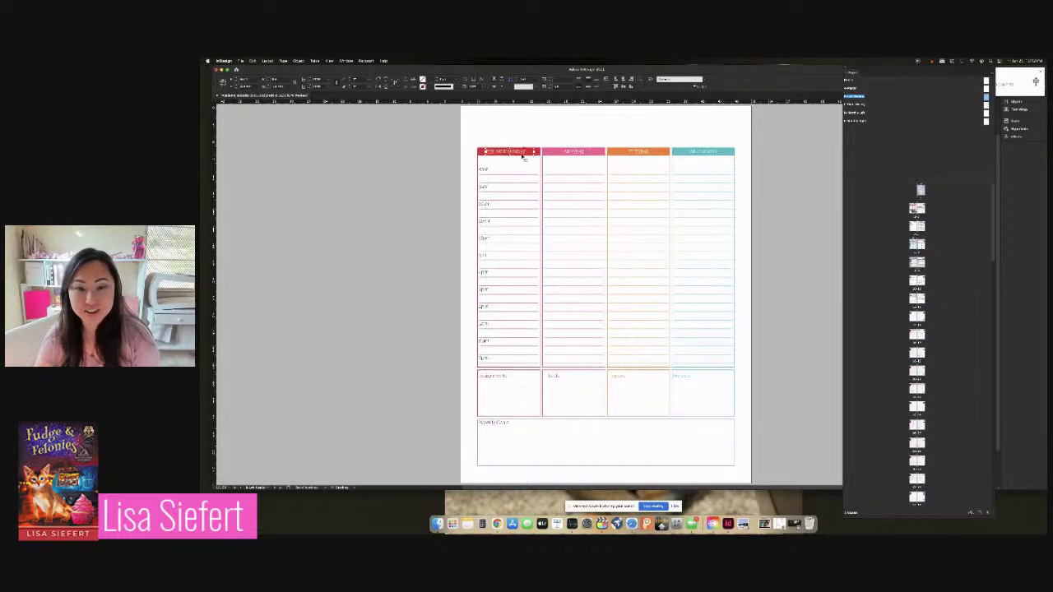
triple_click(522, 154)
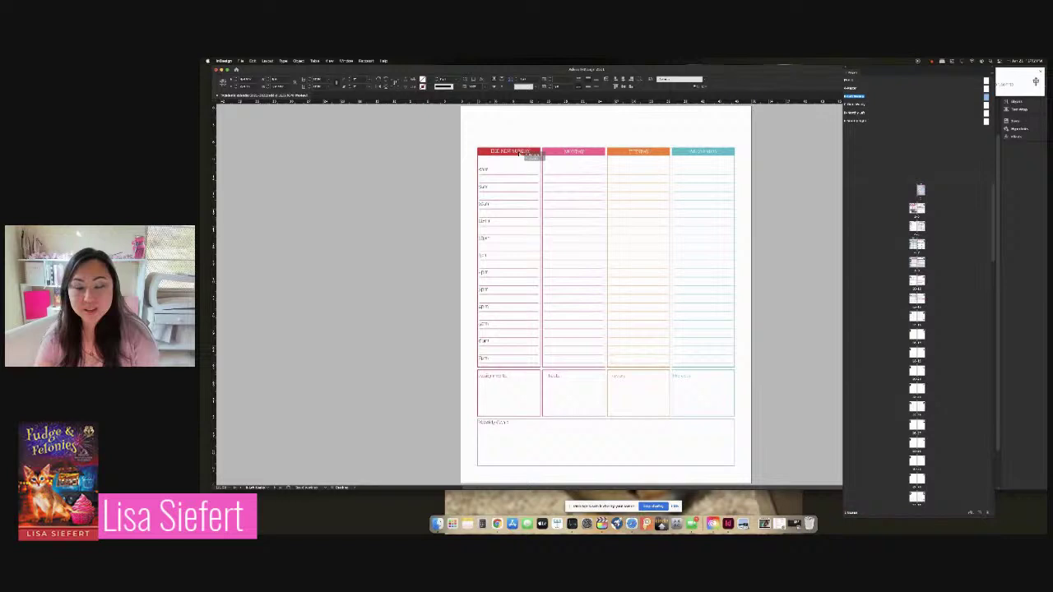
left_click(809, 226)
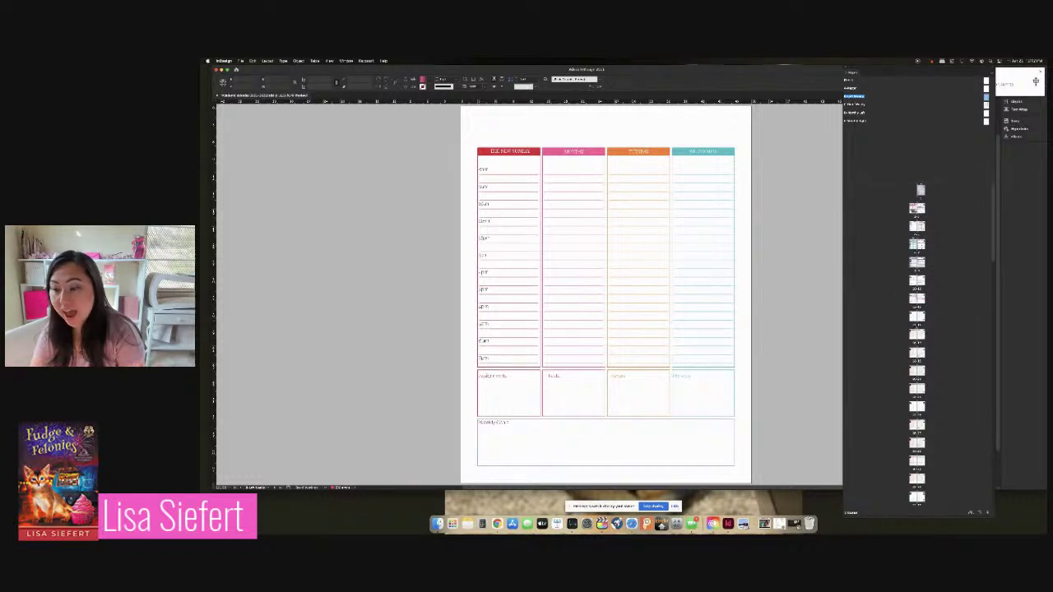
double_click(915, 335)
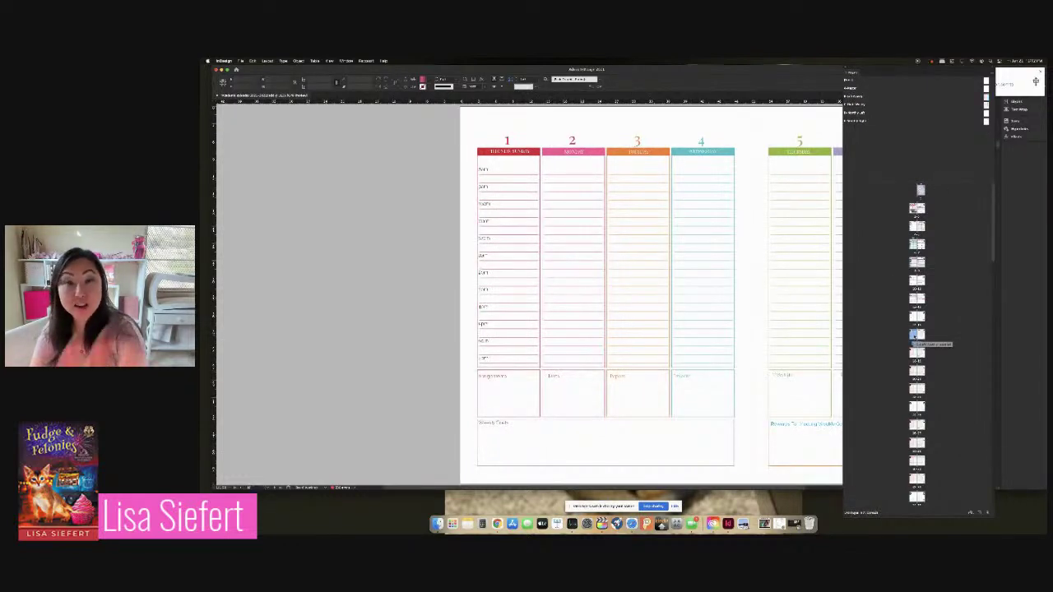
double_click(915, 353)
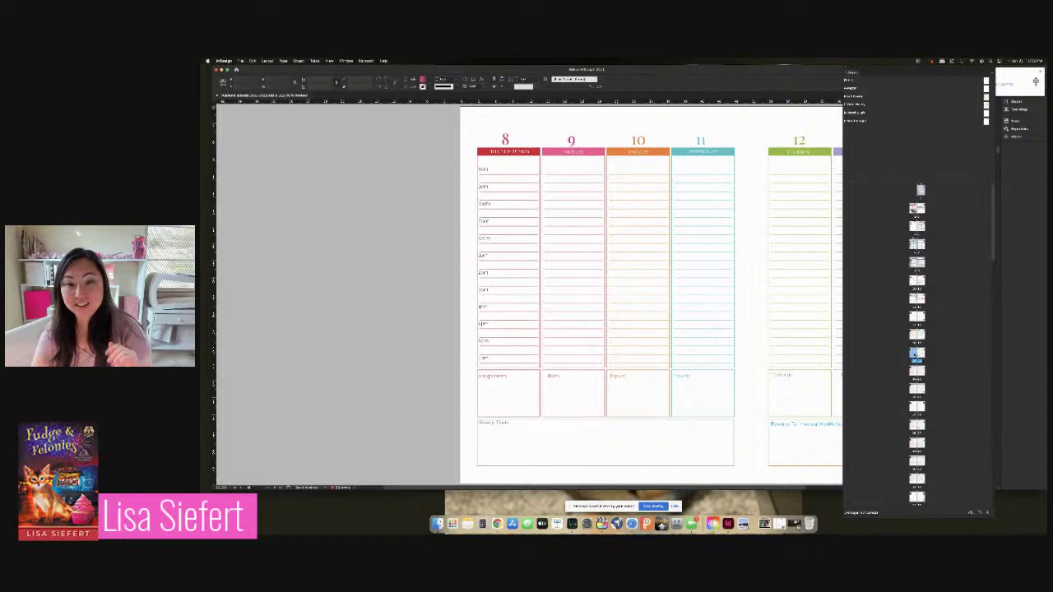
double_click(913, 371)
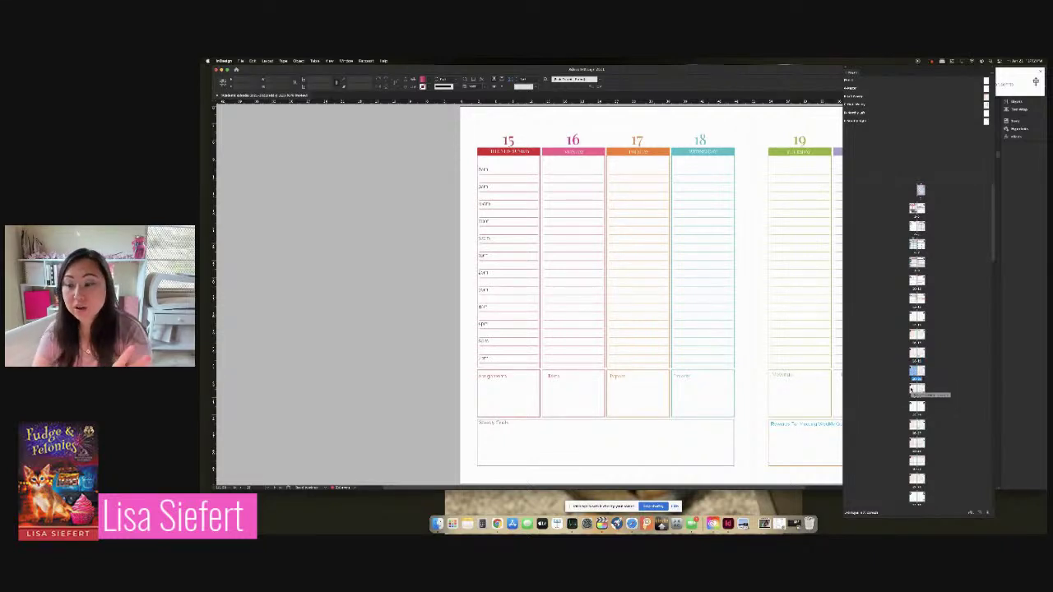
double_click(913, 388)
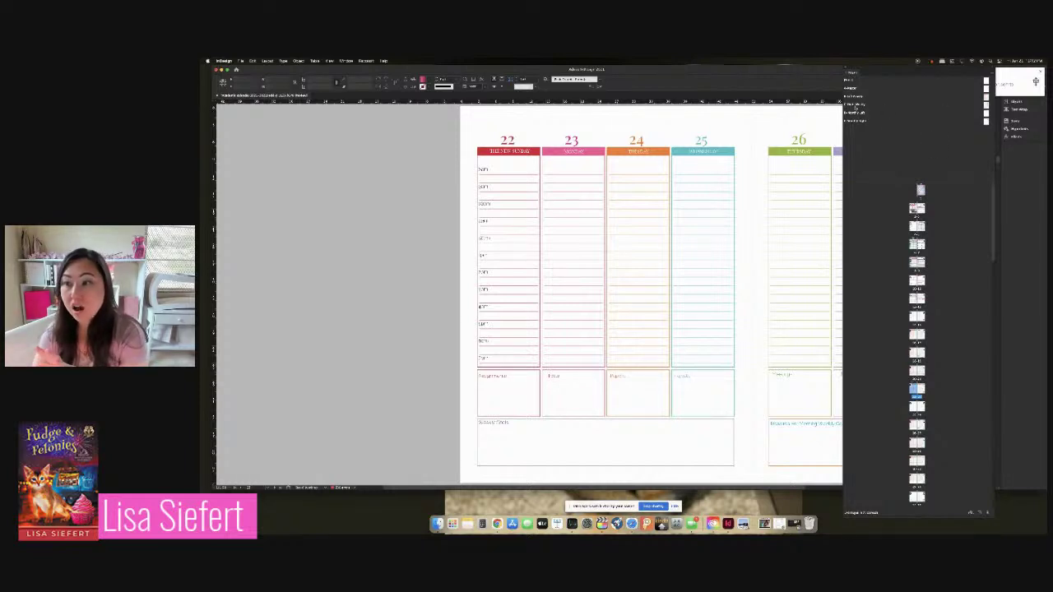
double_click(855, 104)
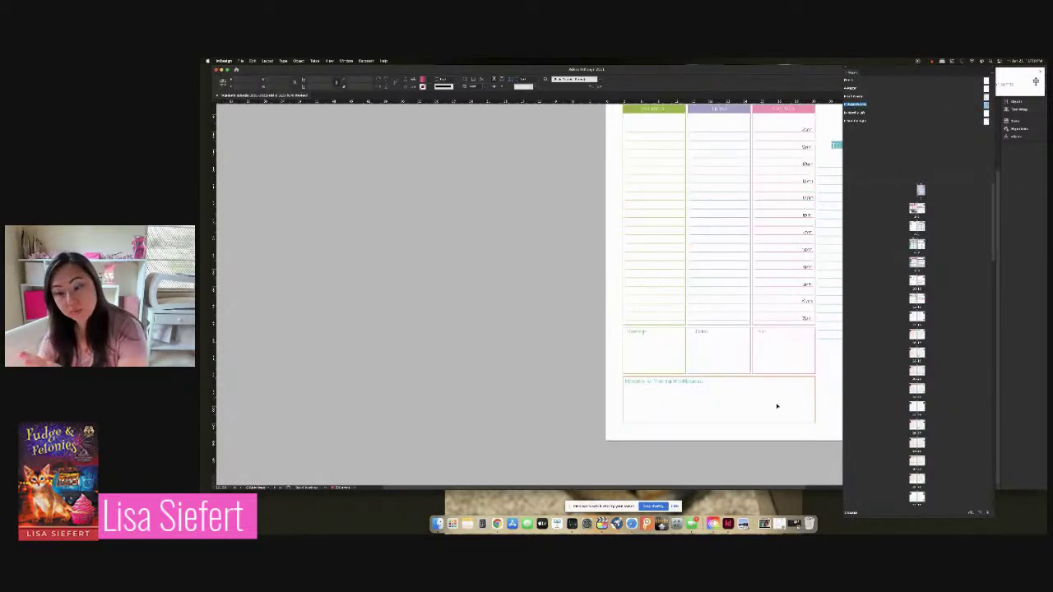
scroll(708, 477, "left", 5)
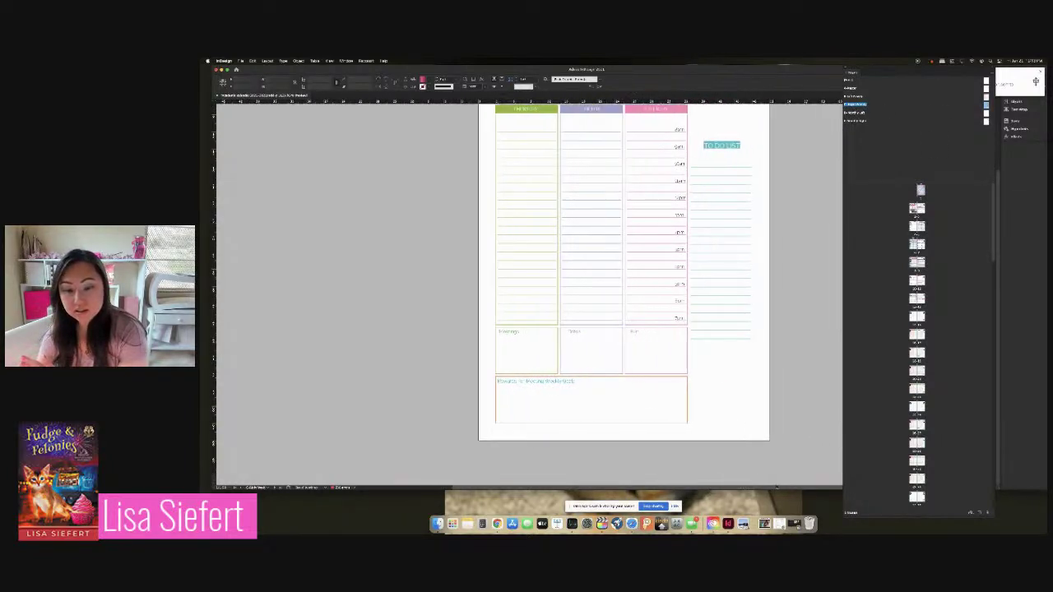
scroll(420, 325, "up", 1)
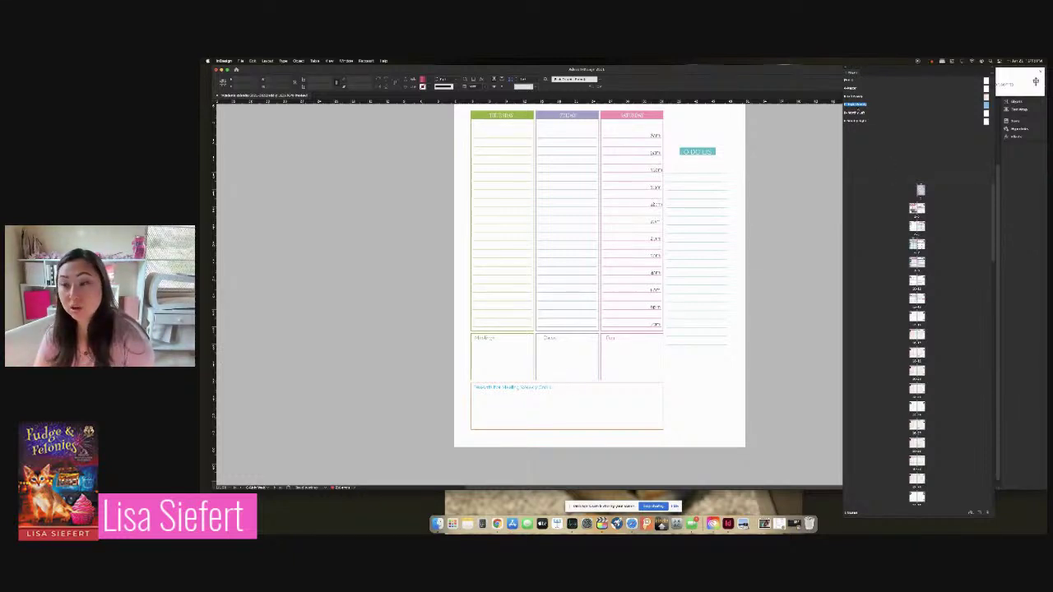
scroll(927, 325, "down", 3)
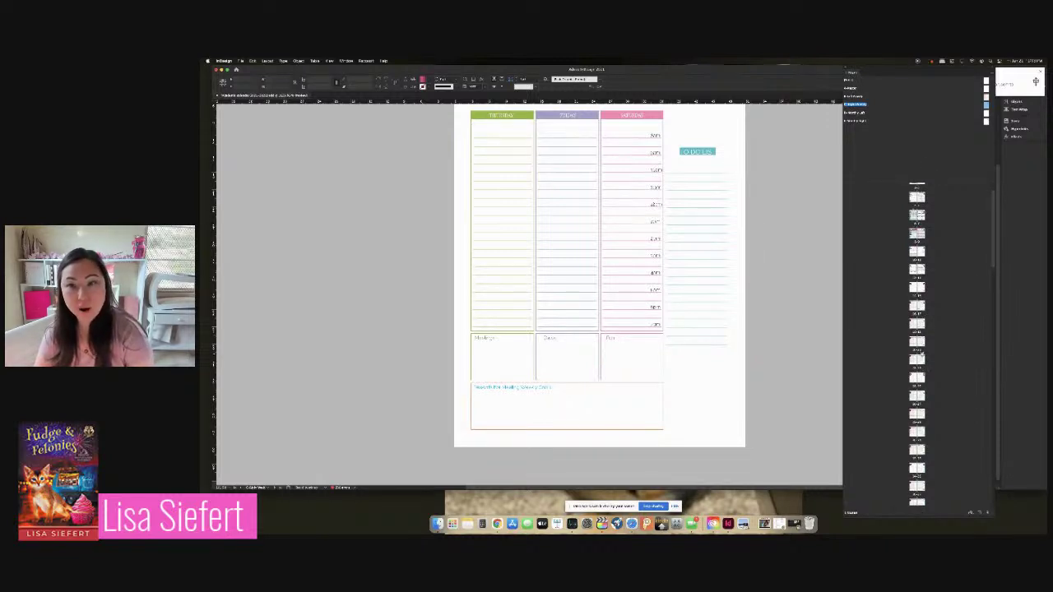
left_click(611, 119)
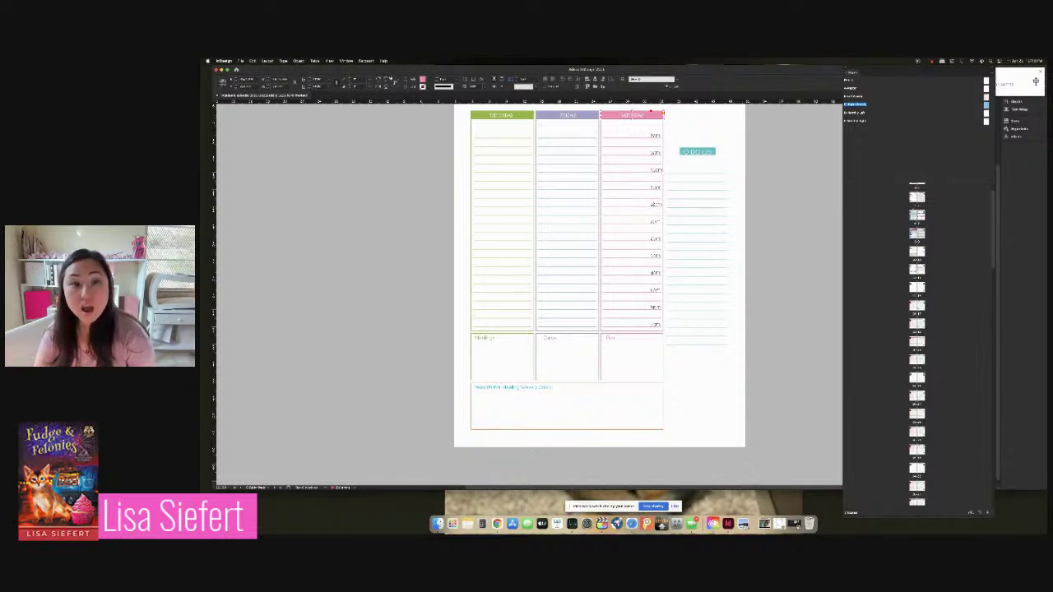
- Fill the parent page's Saturday header with dark navy, then view the August weekly spread
left_click(369, 86)
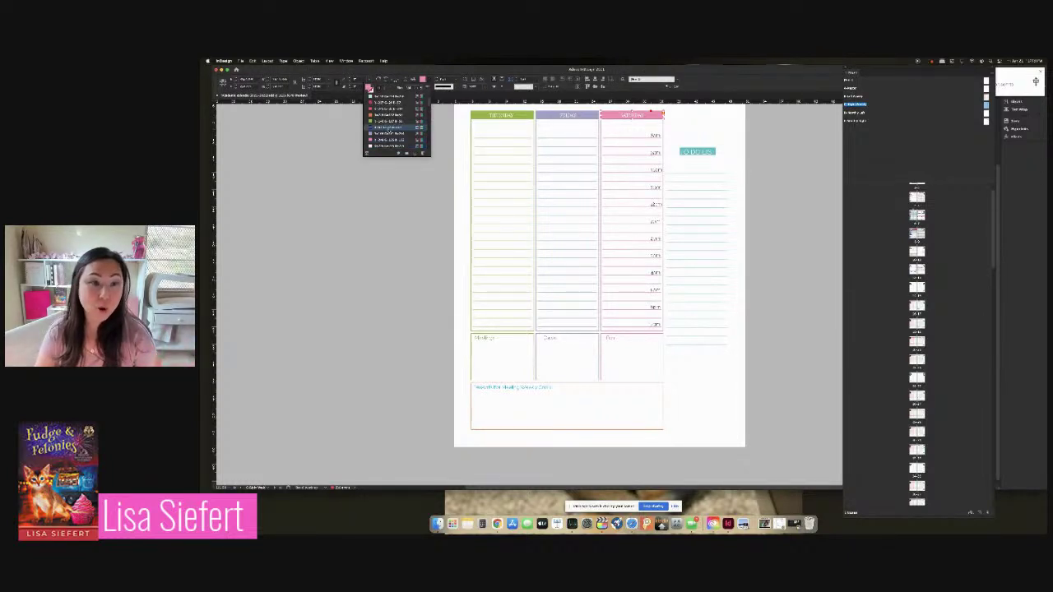
left_click(393, 127)
left_click(323, 142)
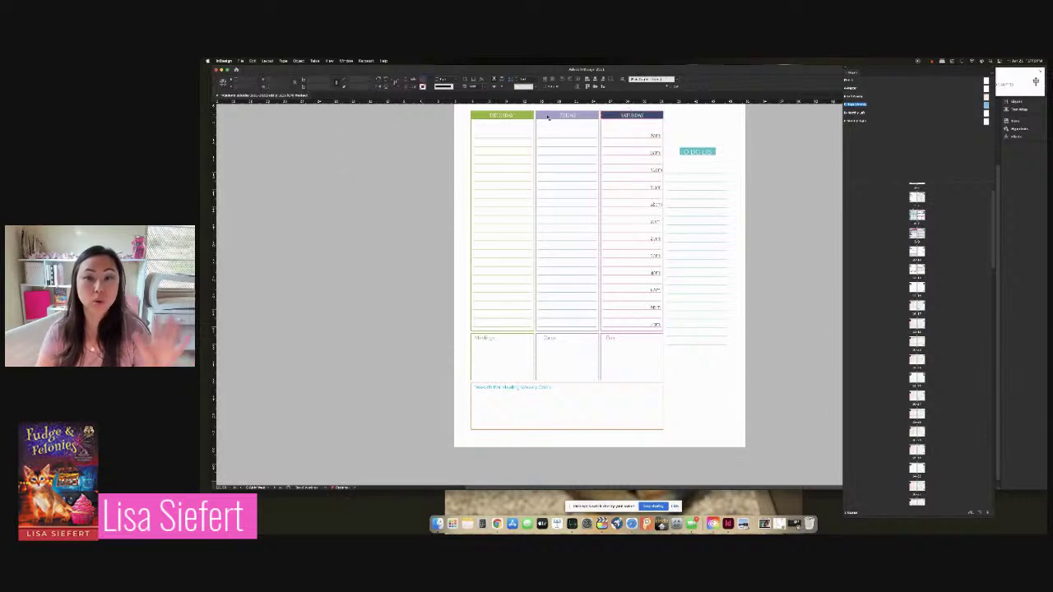
left_click(641, 117)
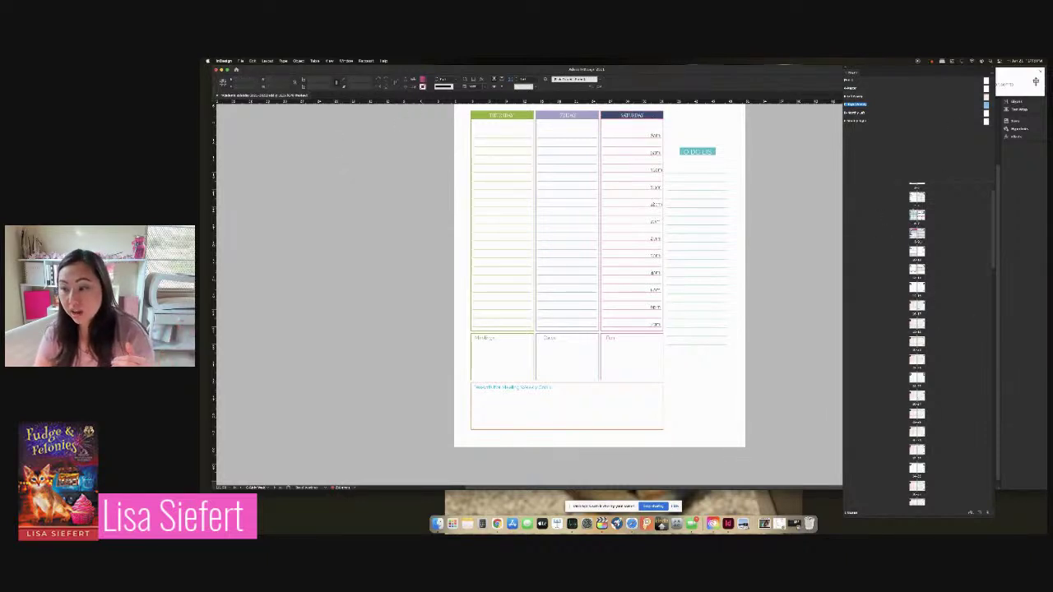
double_click(919, 323)
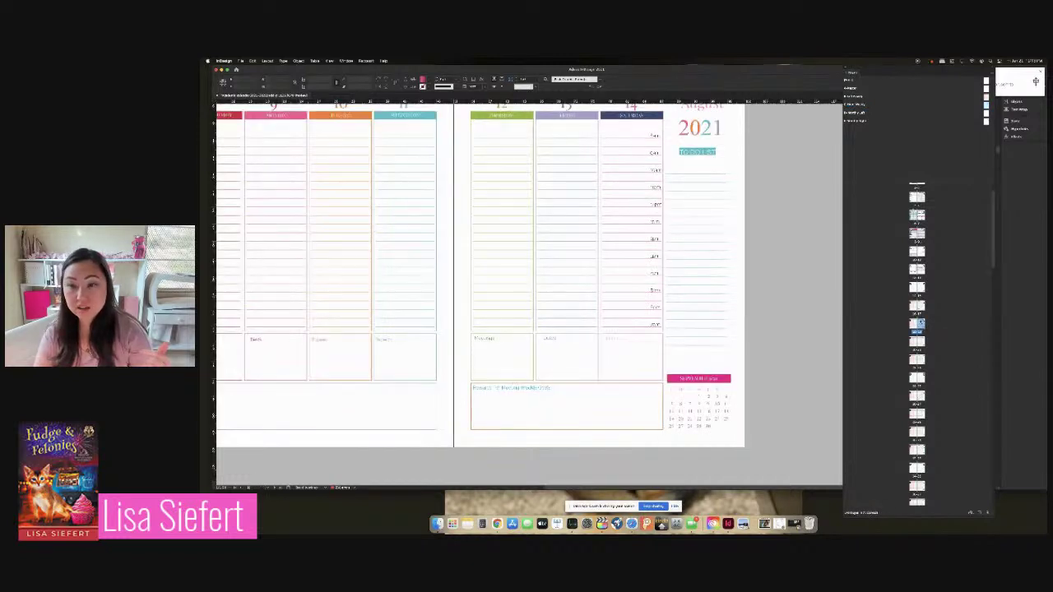
- Check the navy Saturday header on the 23–28 and 16–21 August spreads, then switch to StreamYard
double_click(917, 361)
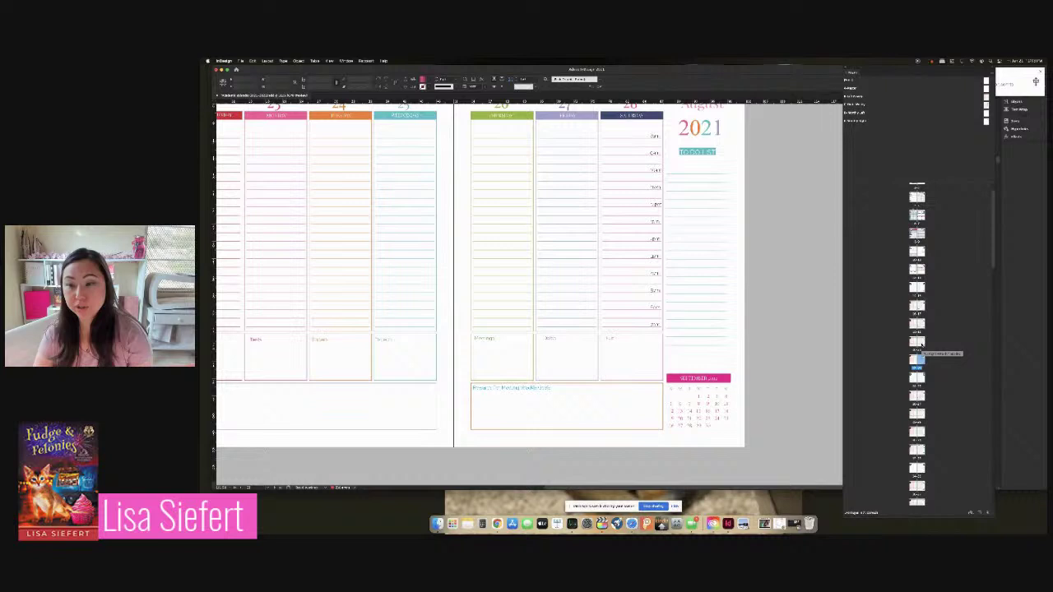
double_click(918, 343)
scroll(793, 338, "up", 2)
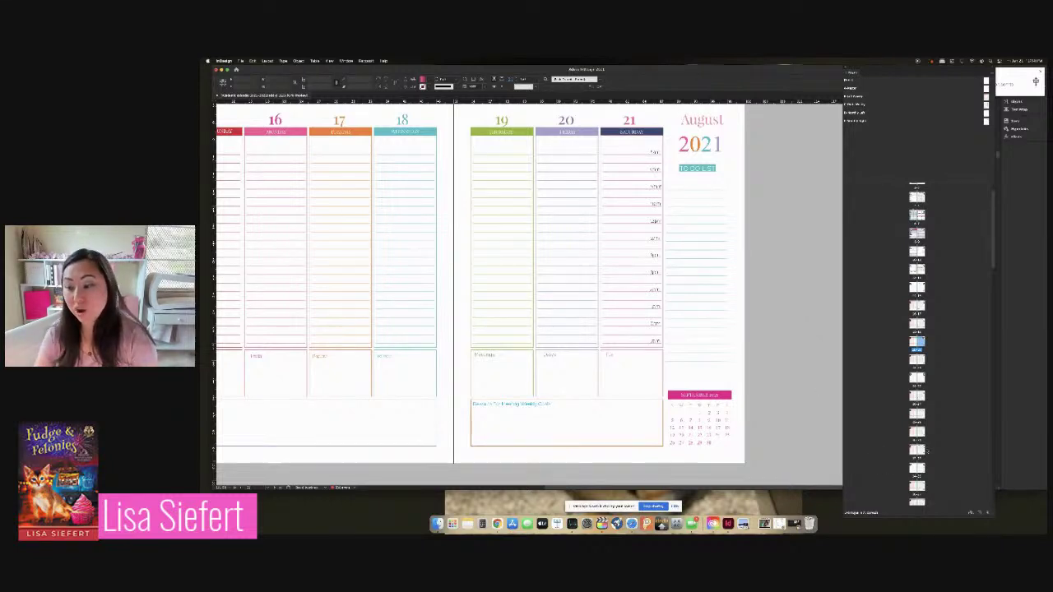
scroll(927, 450, "down", 8)
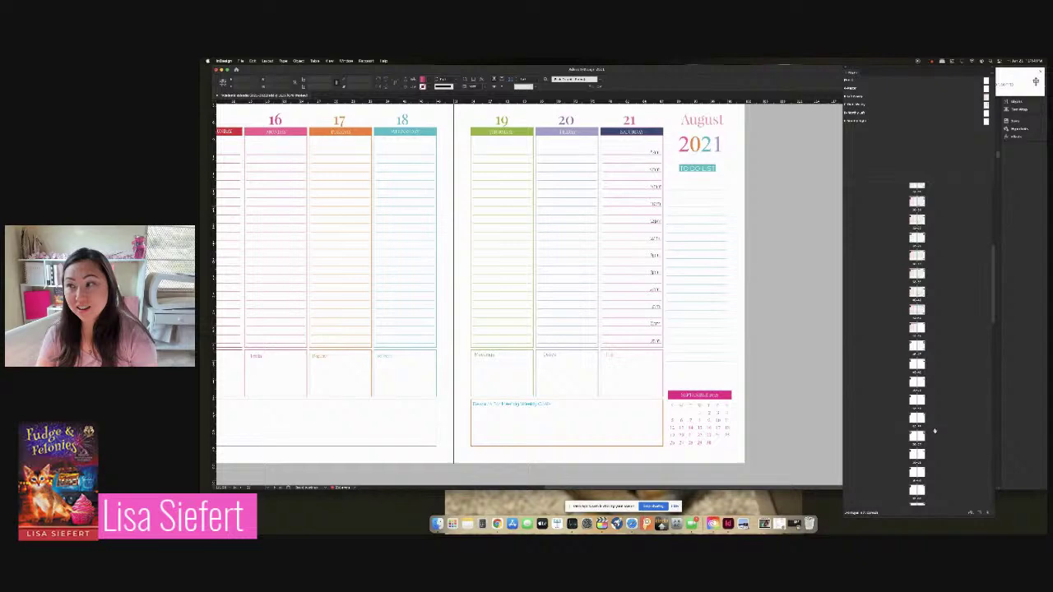
scroll(935, 431, "down", 10)
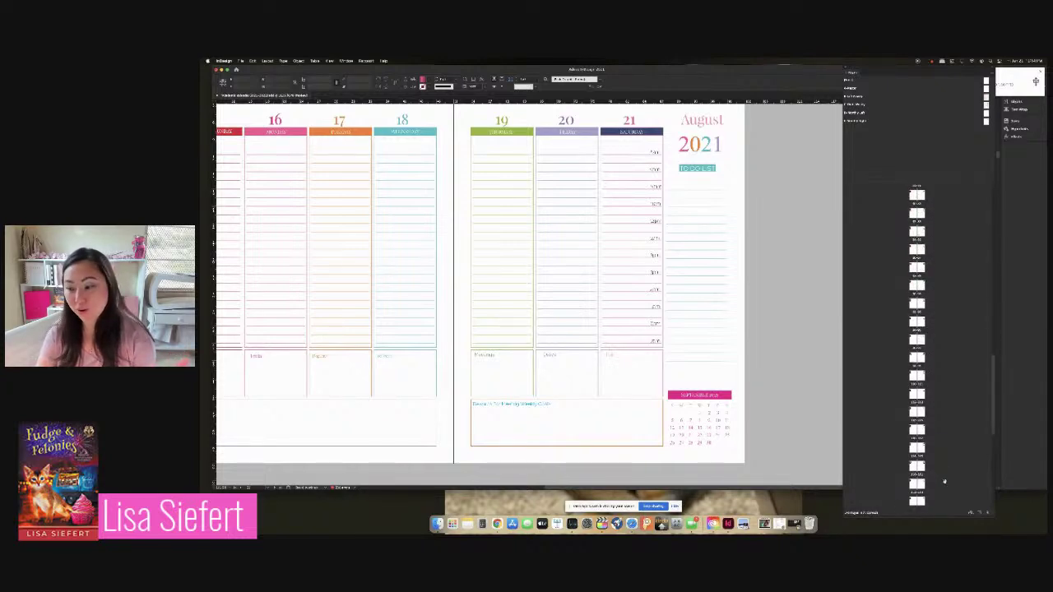
scroll(937, 457, "down", 3)
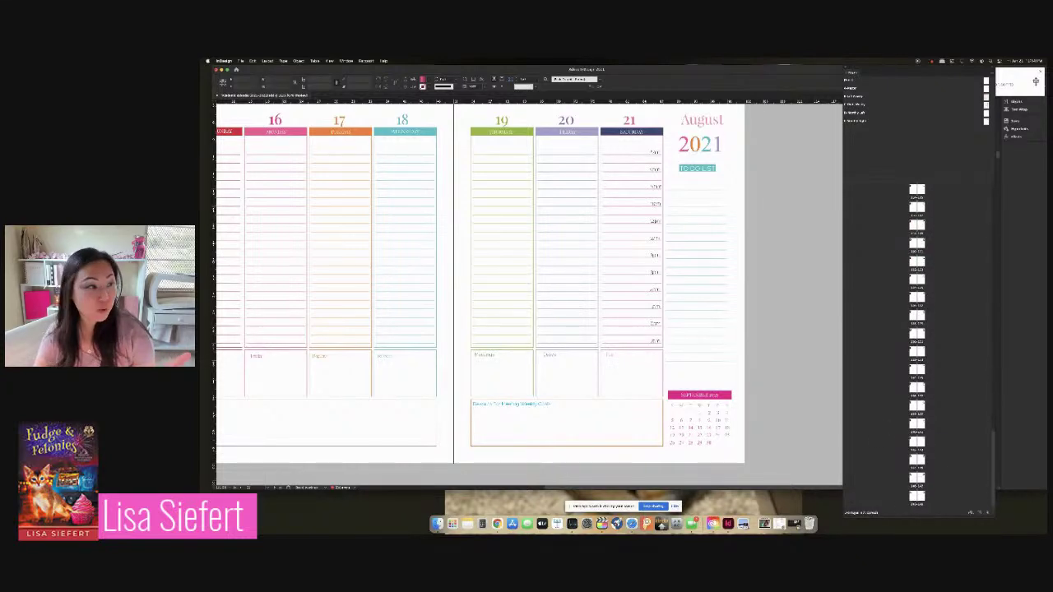
key("super+Tab")
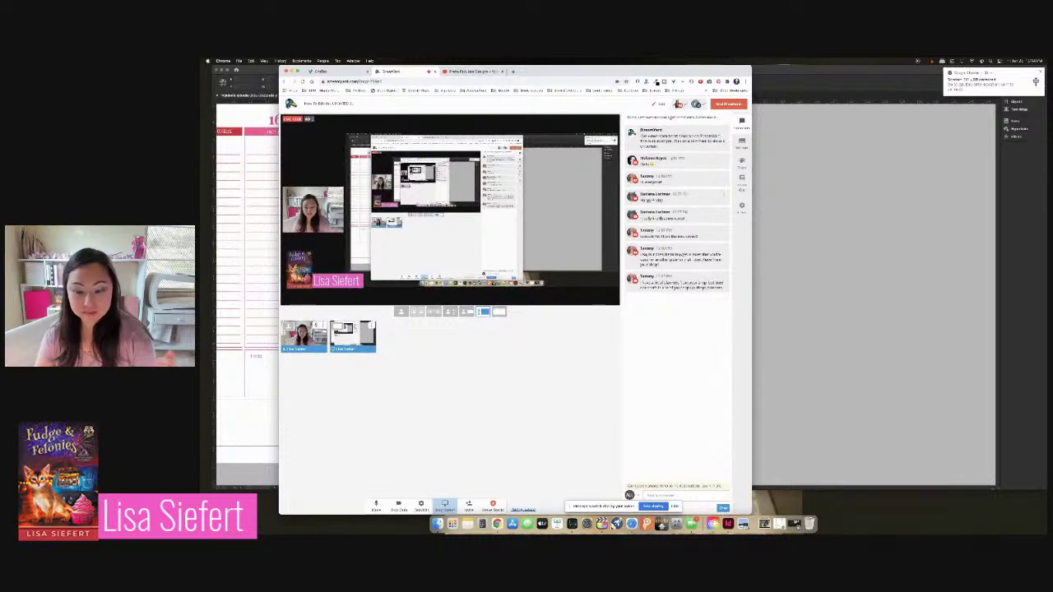
- Feature the Happy Friday and cover-praise comments, ending on the question about buying another cover
left_click(681, 197)
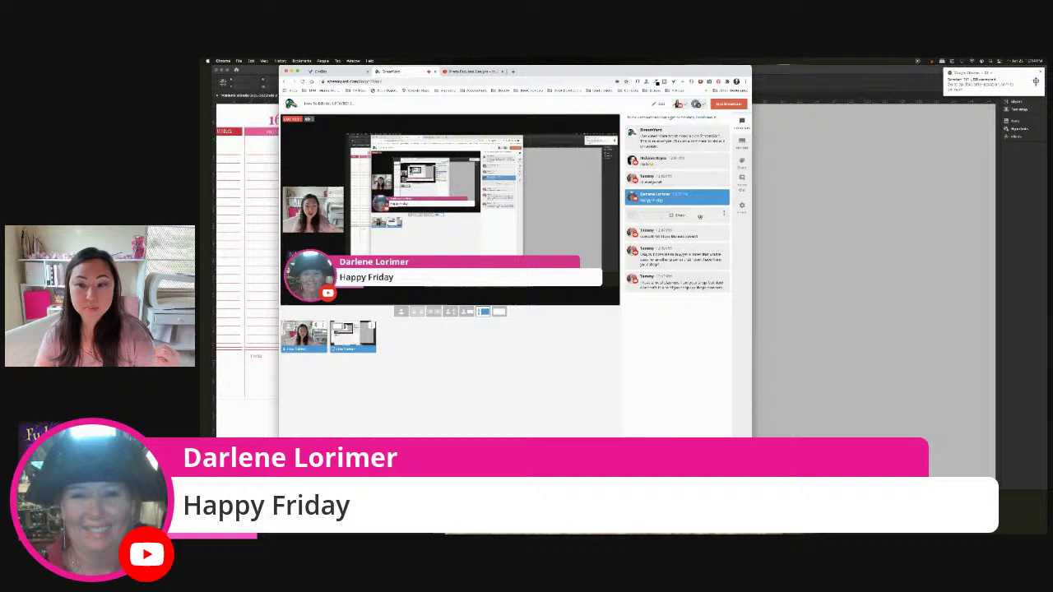
left_click(702, 216)
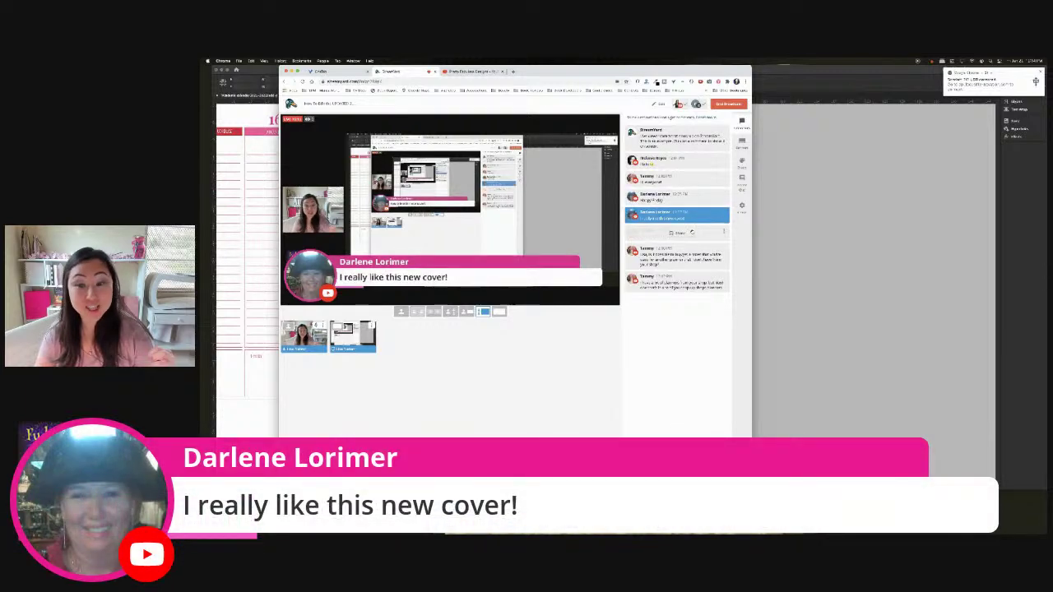
left_click(692, 235)
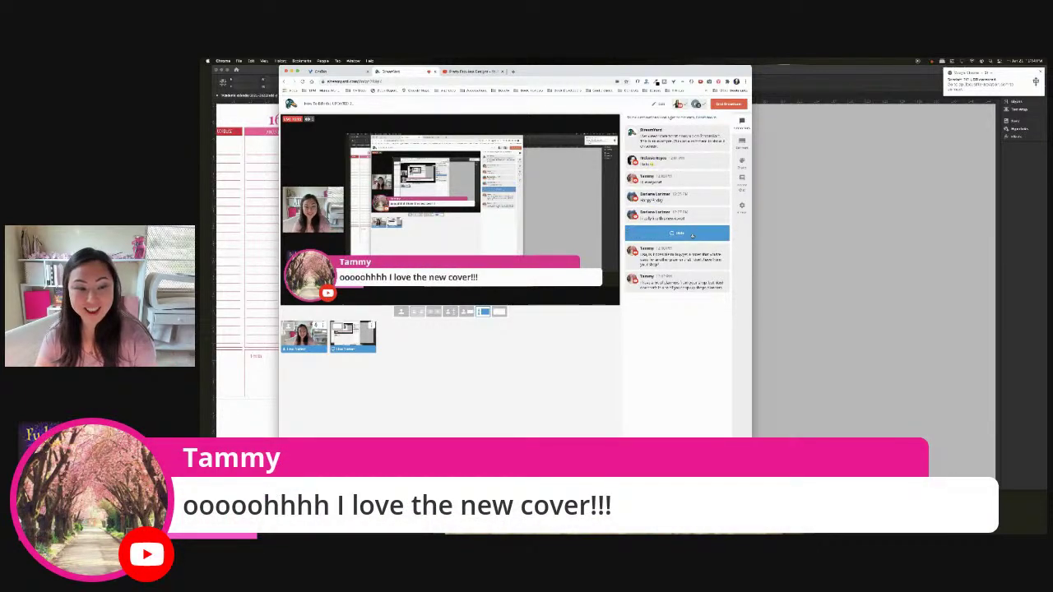
left_click(691, 255)
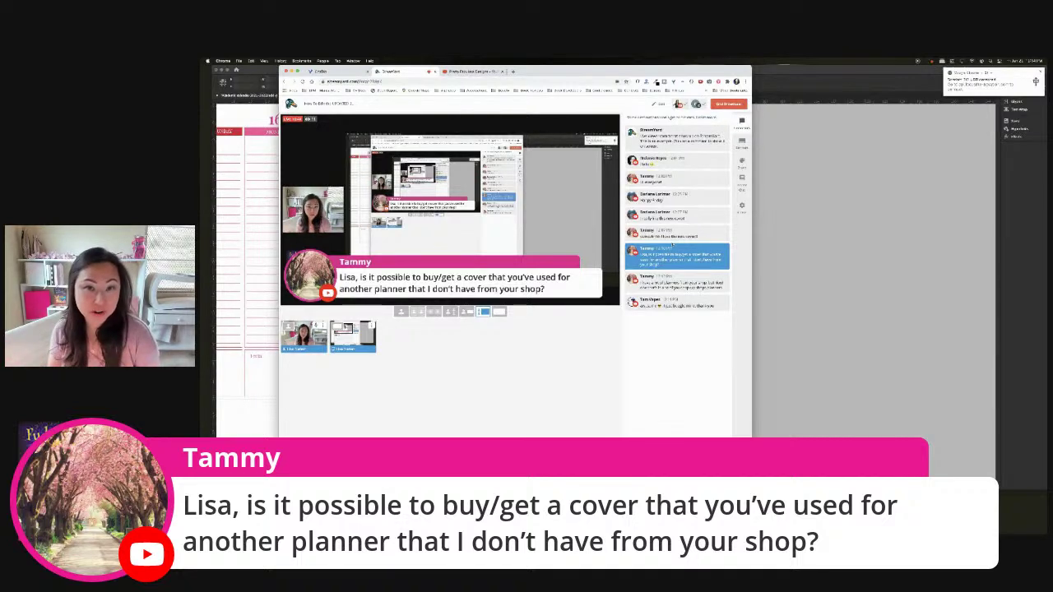
- Feature the pop-up planners and just-buy-one comments, hide the banner, and return to InDesign
left_click(671, 283)
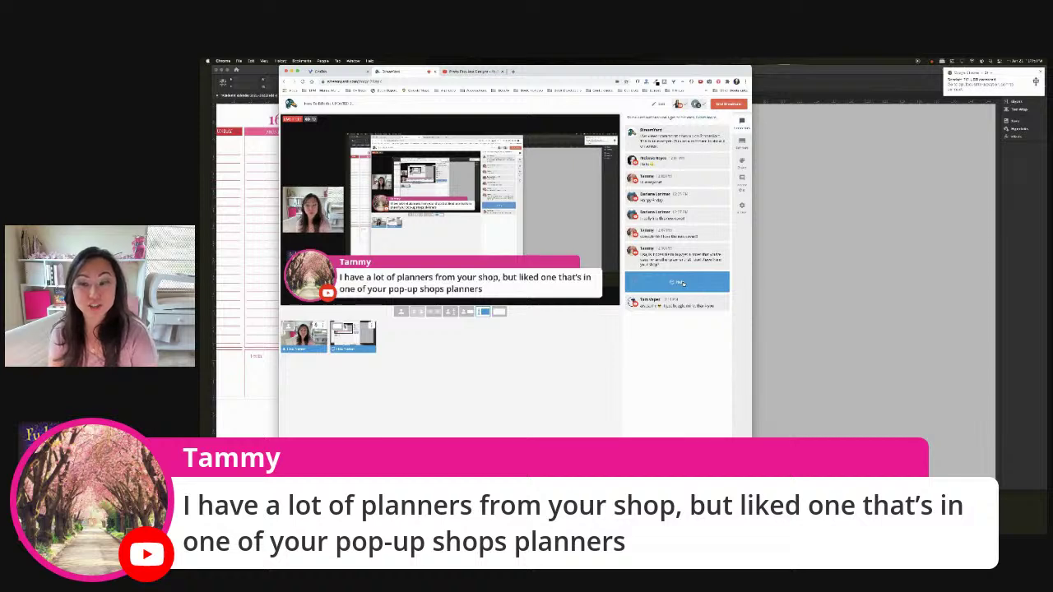
left_click(681, 304)
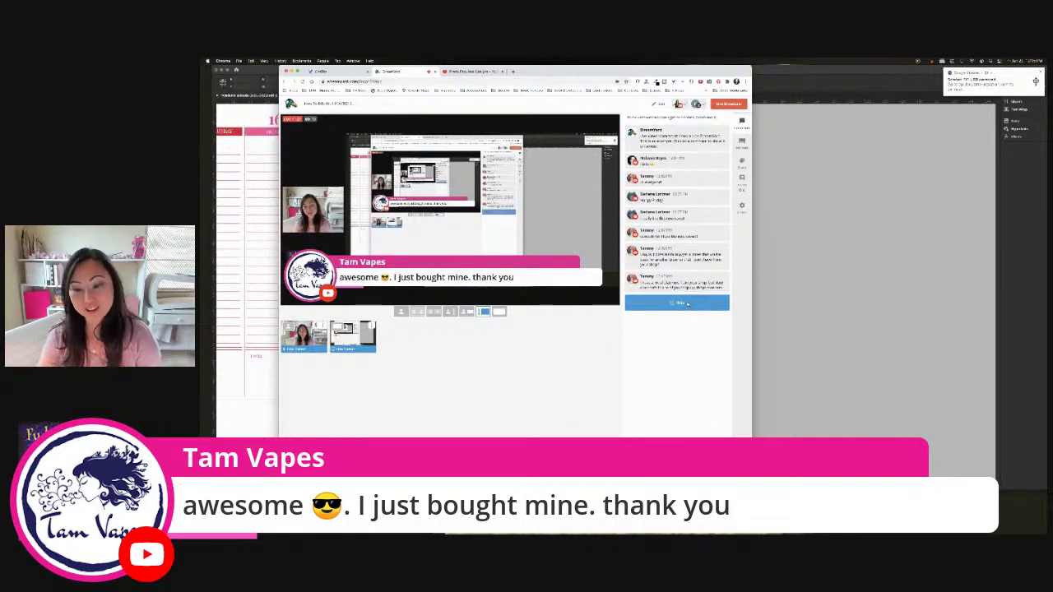
left_click(683, 304)
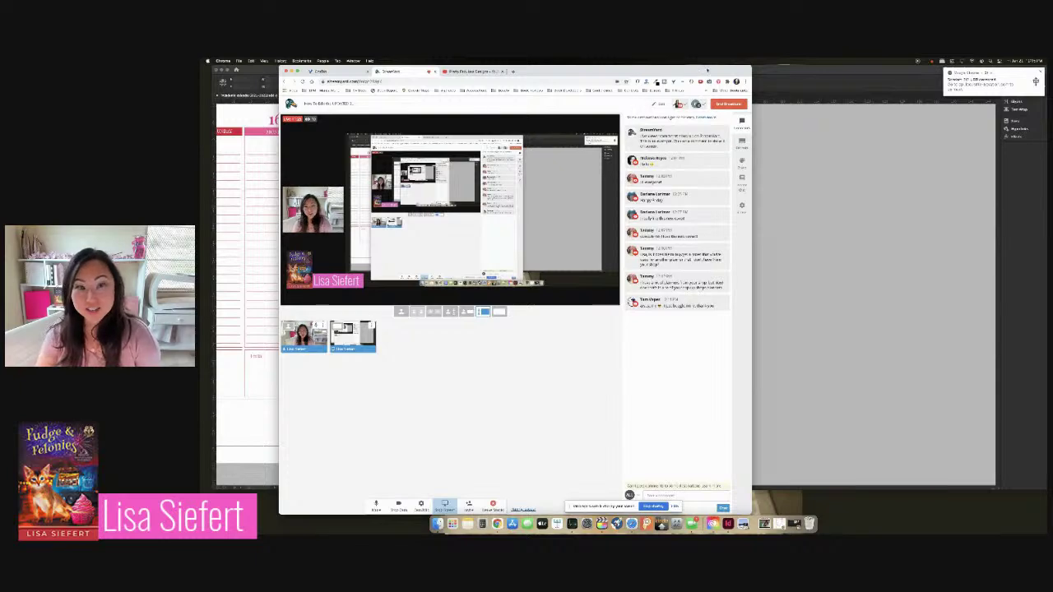
key("super+Tab")
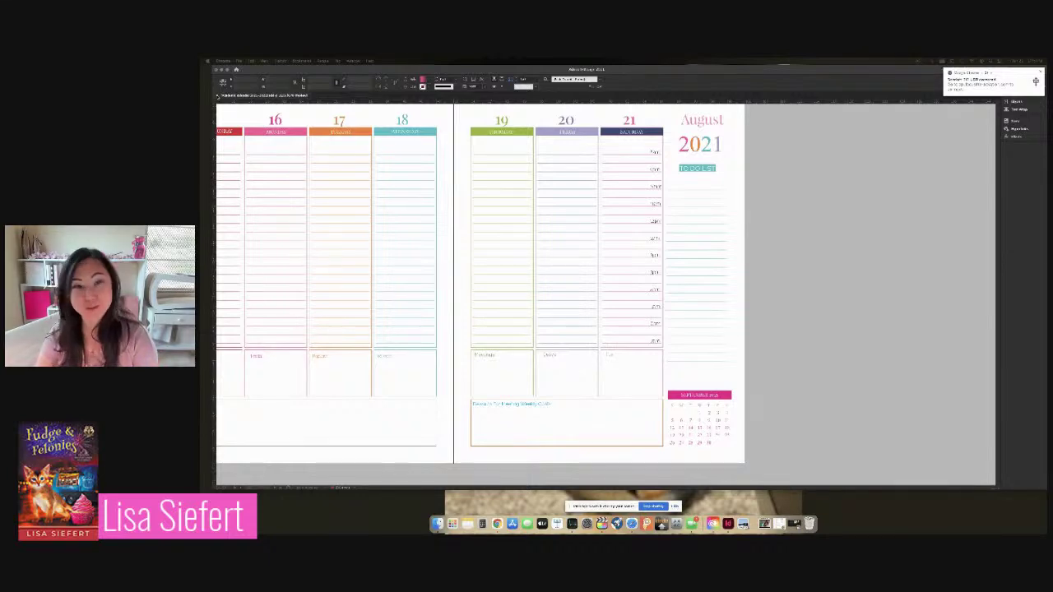
- Activate the InDesign planner window, then go back to the StreamYard browser
left_click(248, 274)
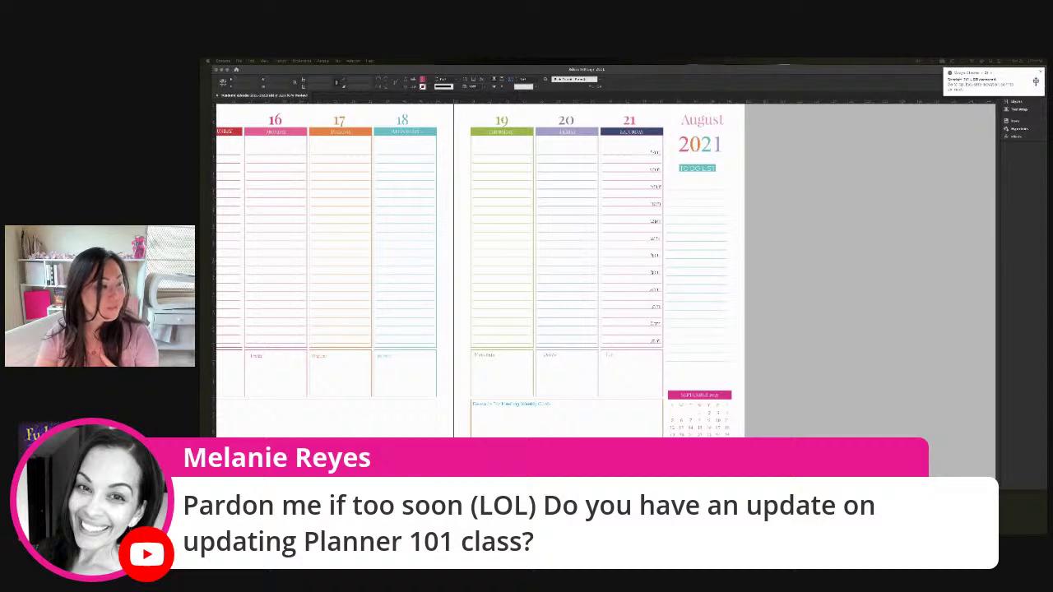
key("super+Tab")
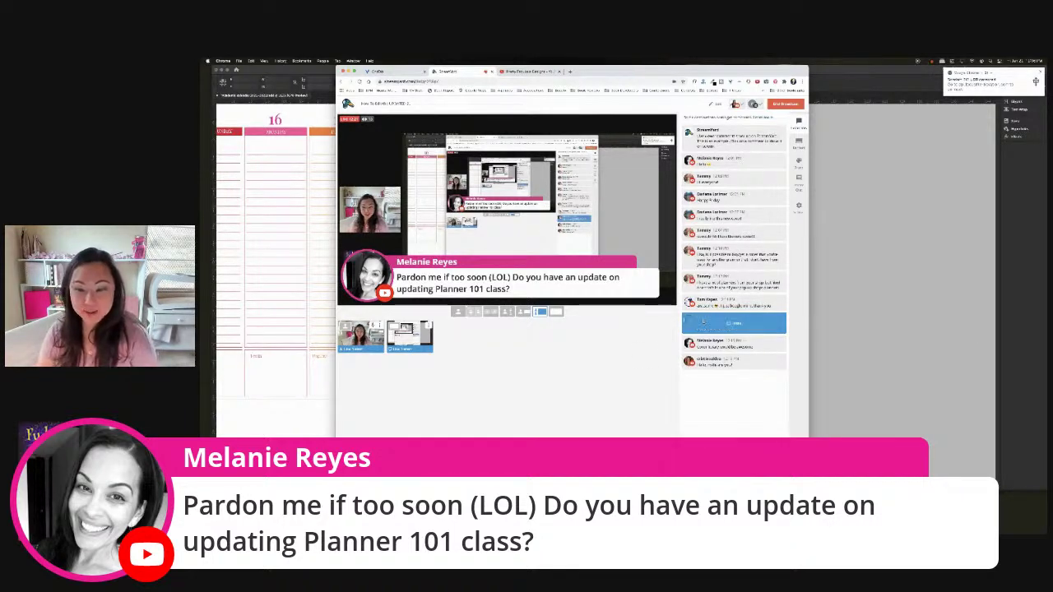
- Hide the Planner 101 question, feature the cover library and greeting comments, then hide the banner
left_click(734, 323)
left_click(734, 343)
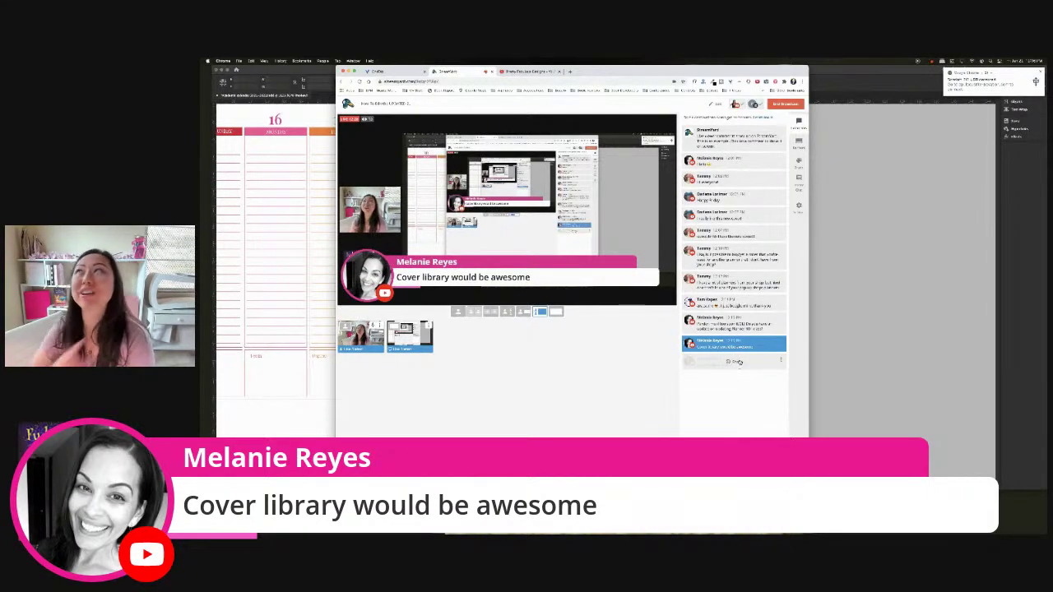
left_click(739, 362)
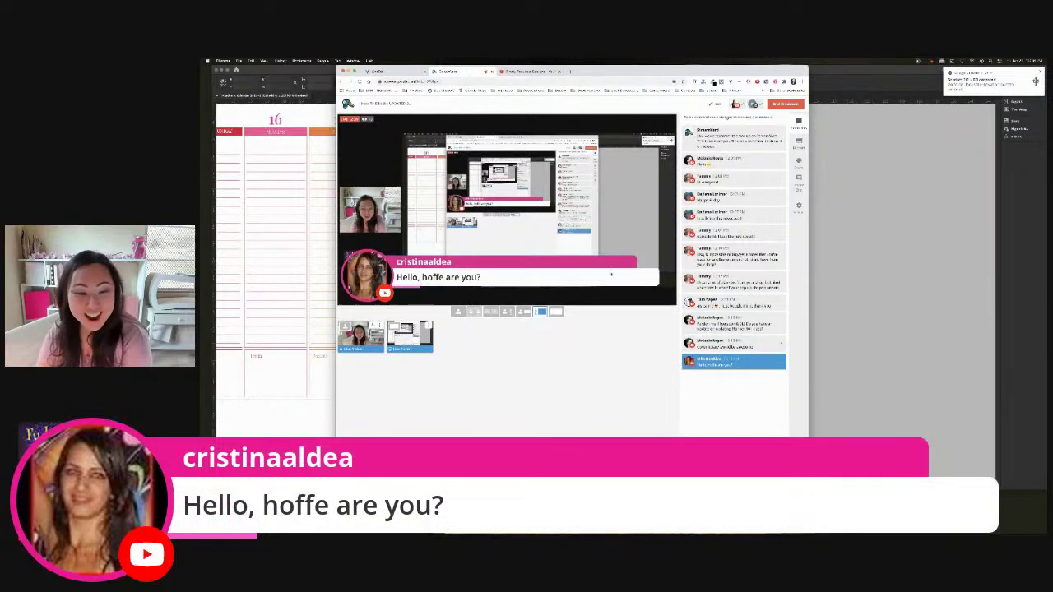
left_click(737, 364)
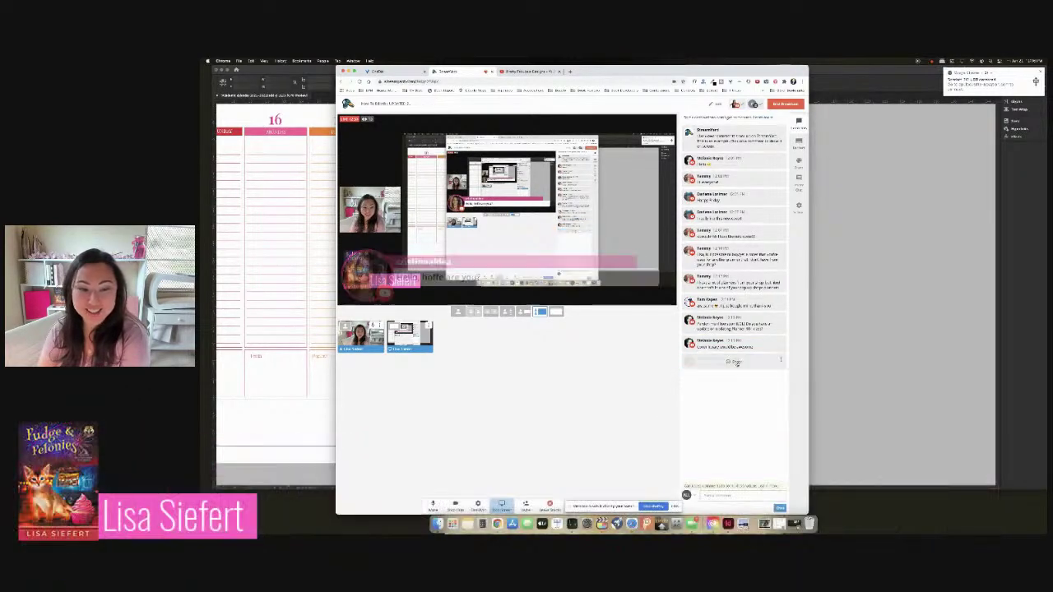